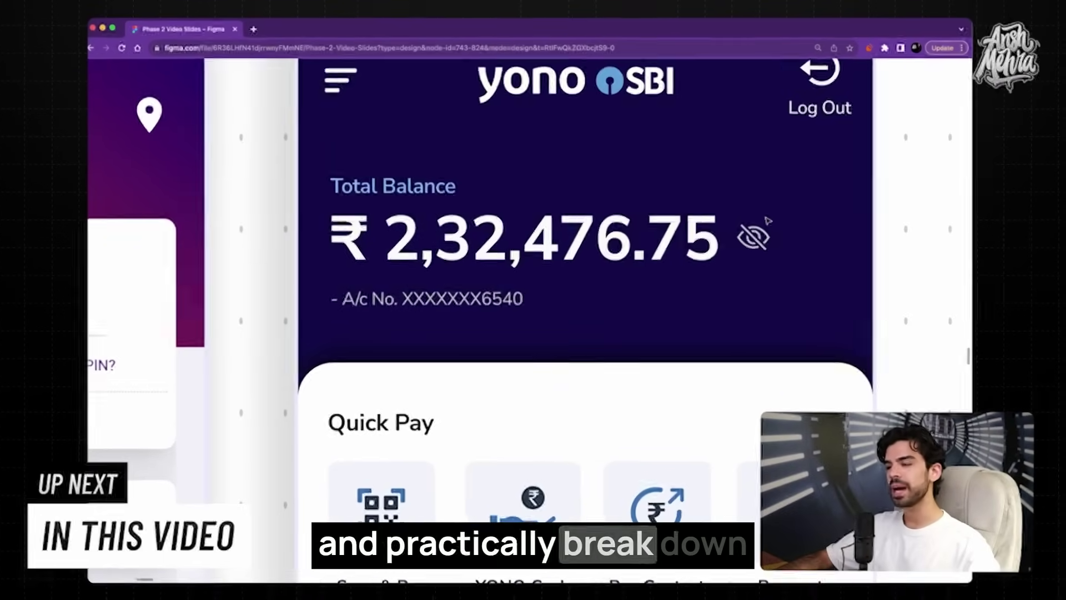
Zoom in until the YONO Bank App Redesign title slide fills the window.
scroll(480, 157, down, 5)
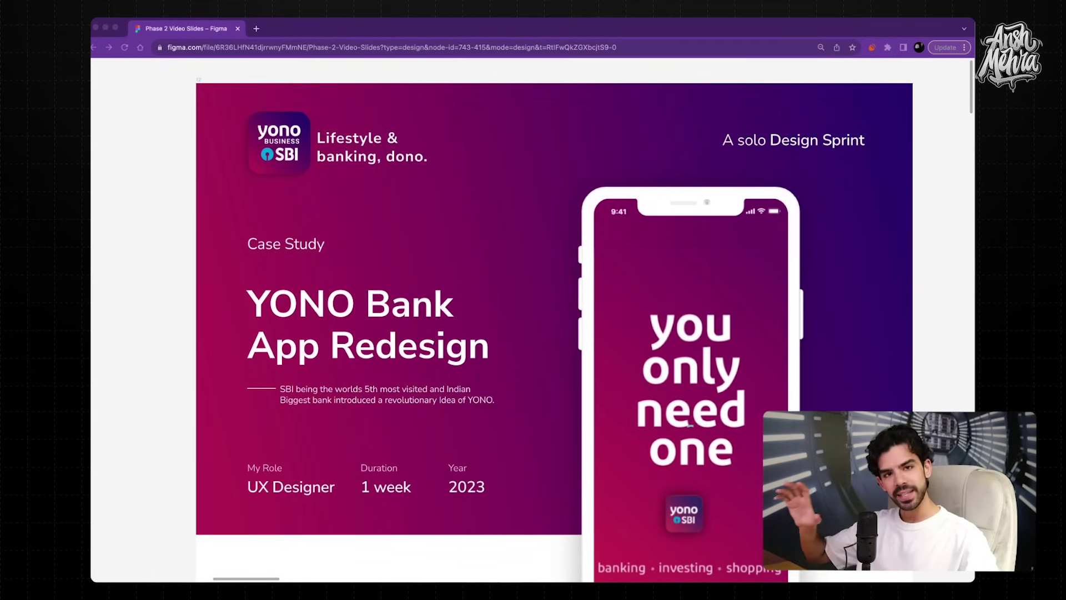
Zoom out and pan across the canvas to the Page Structure and Inspiration (UI) boards.
scroll(710, 254, down, 10)
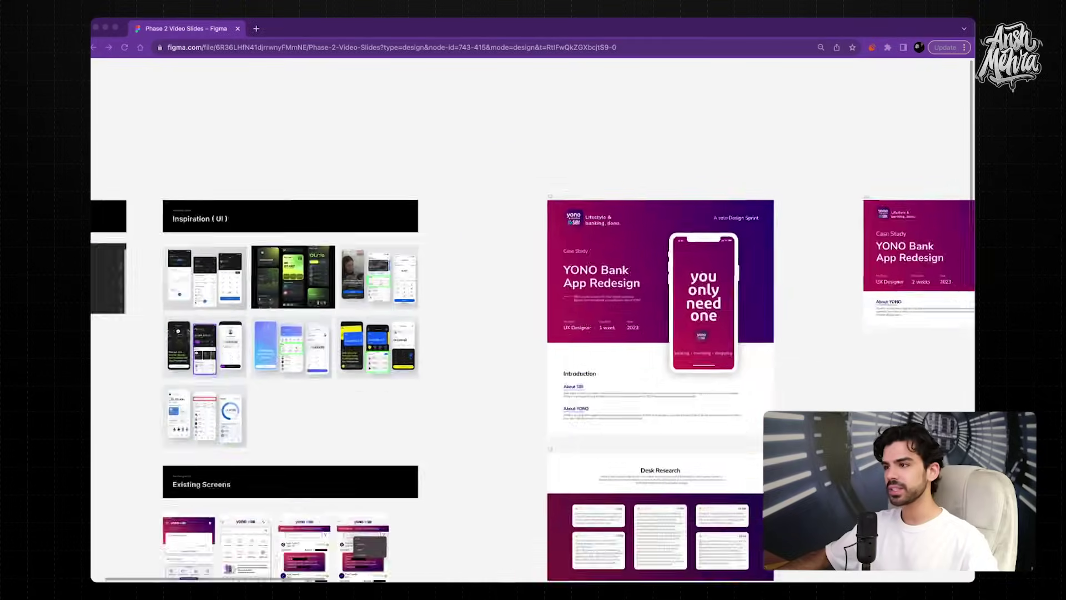
scroll(703, 385, down, 3)
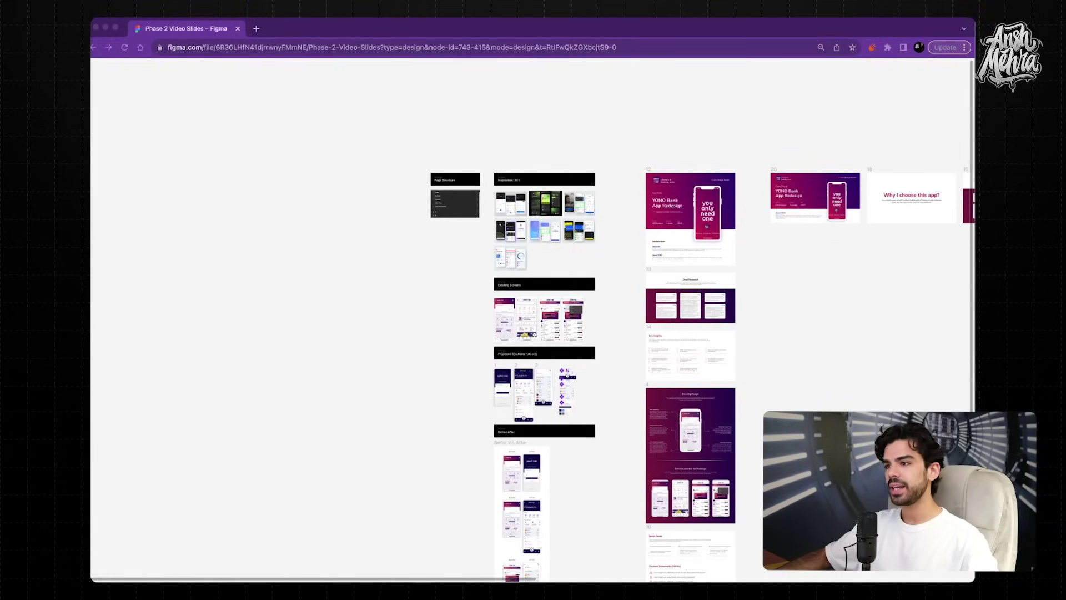
scroll(672, 375, right, 3)
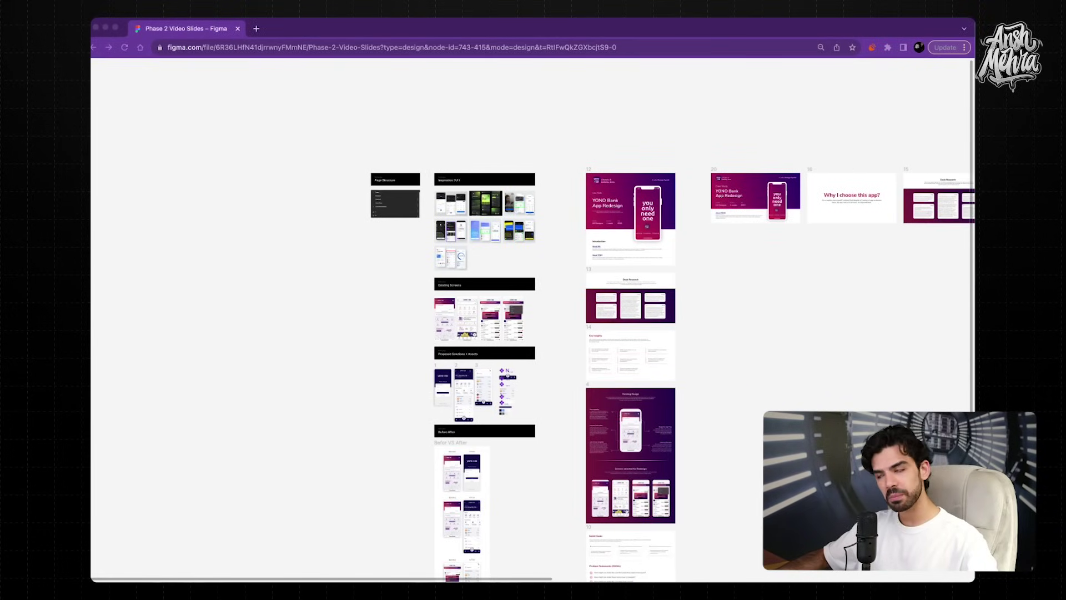
scroll(672, 375, right, 3)
scroll(672, 375, right, 20)
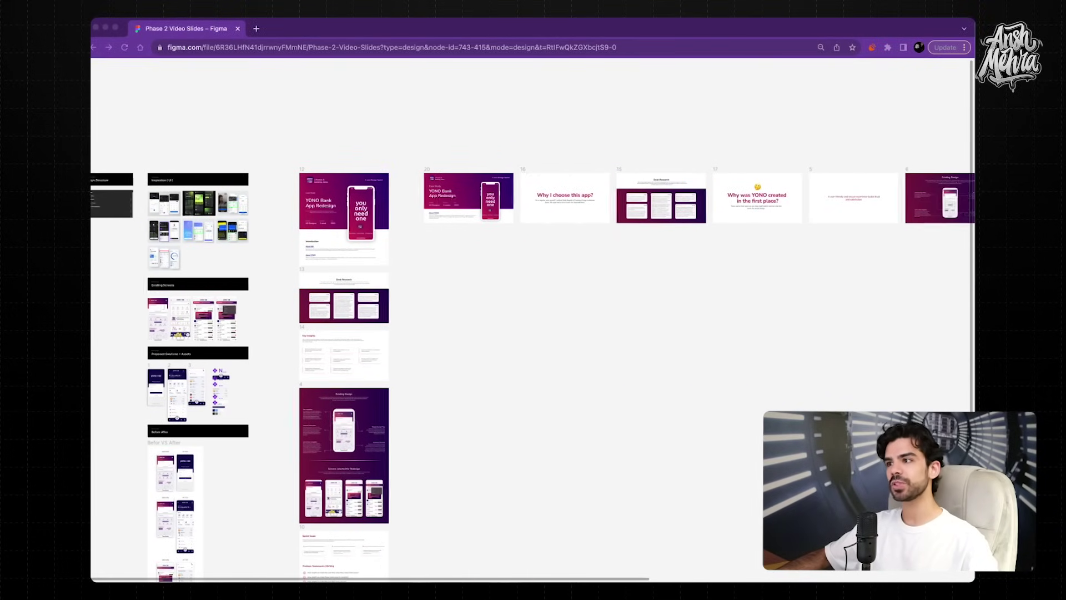
scroll(486, 194, up, 5)
scroll(533, 222, right, 5)
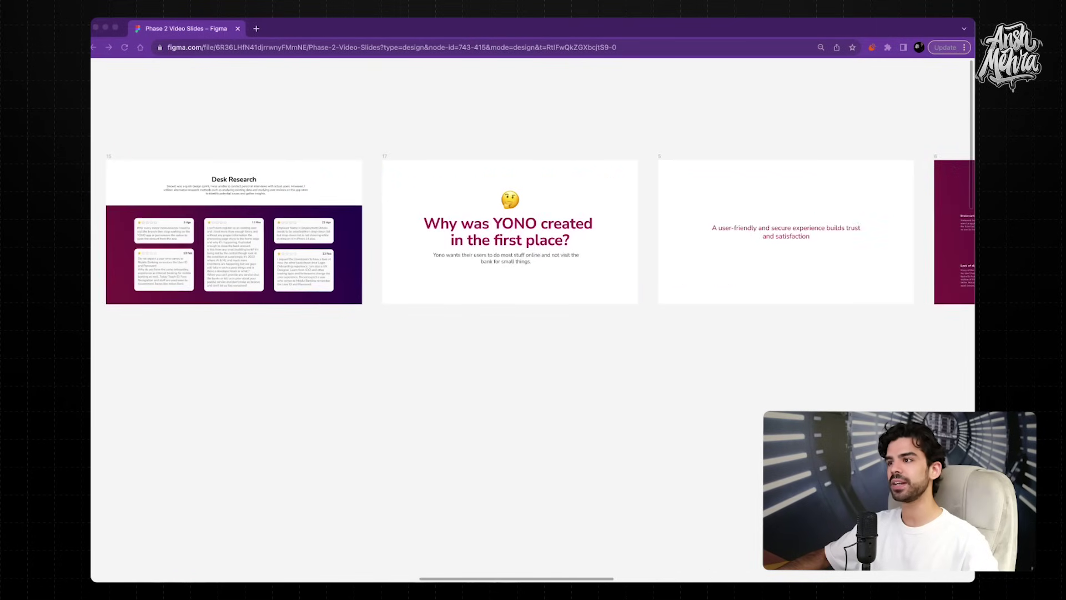
scroll(506, 222, down, 5)
scroll(533, 222, left, 5)
scroll(533, 320, down, 3)
scroll(534, 319, down, 2)
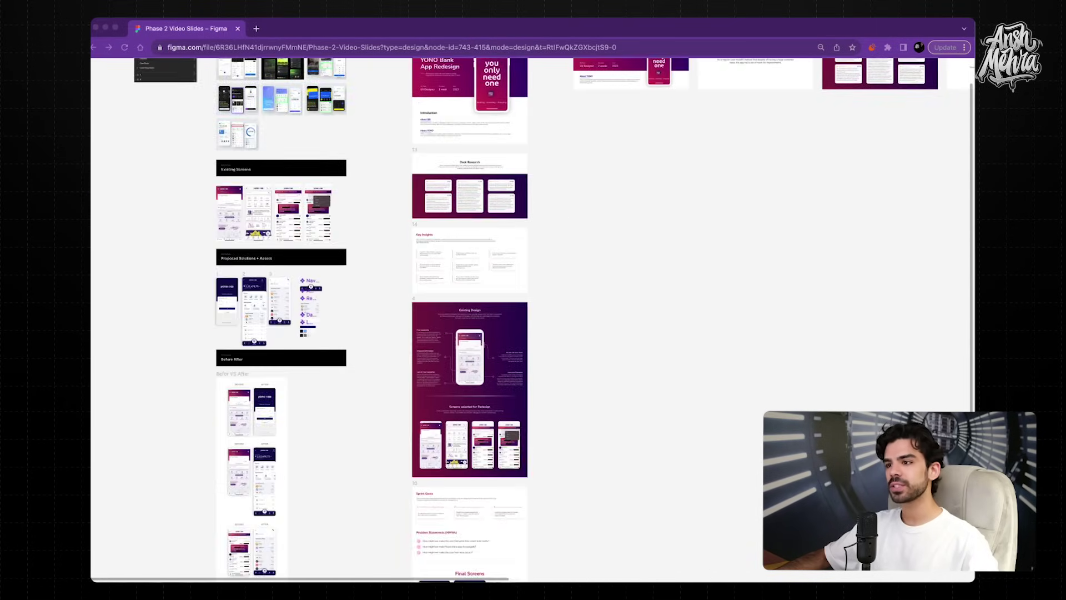
scroll(533, 320, down, 3)
scroll(479, 295, up, 5)
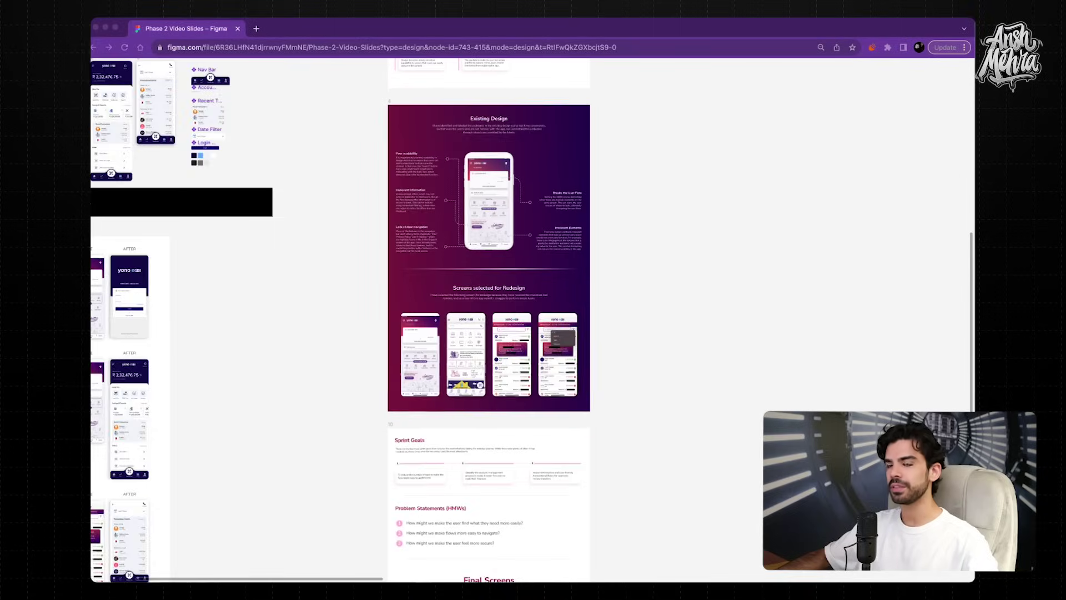
scroll(533, 319, left, 8)
scroll(533, 319, up, 10)
Zoom in on the Page Structure Pages list, then onto the Inspiration (UI) banking app grid.
scroll(425, 265, up, 10)
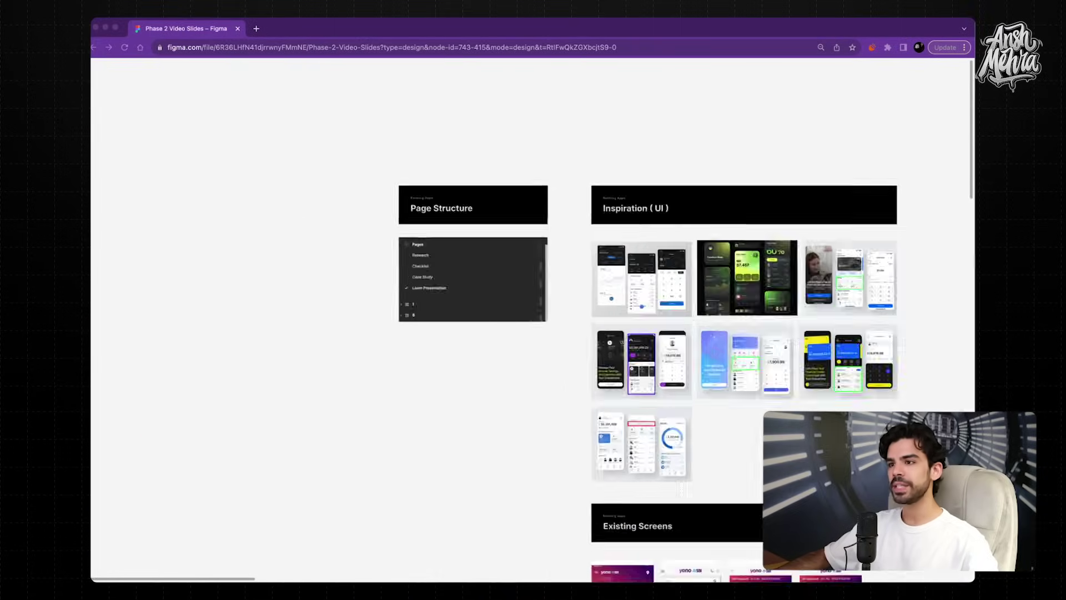
scroll(534, 319, right, 2)
scroll(533, 320, right, 2)
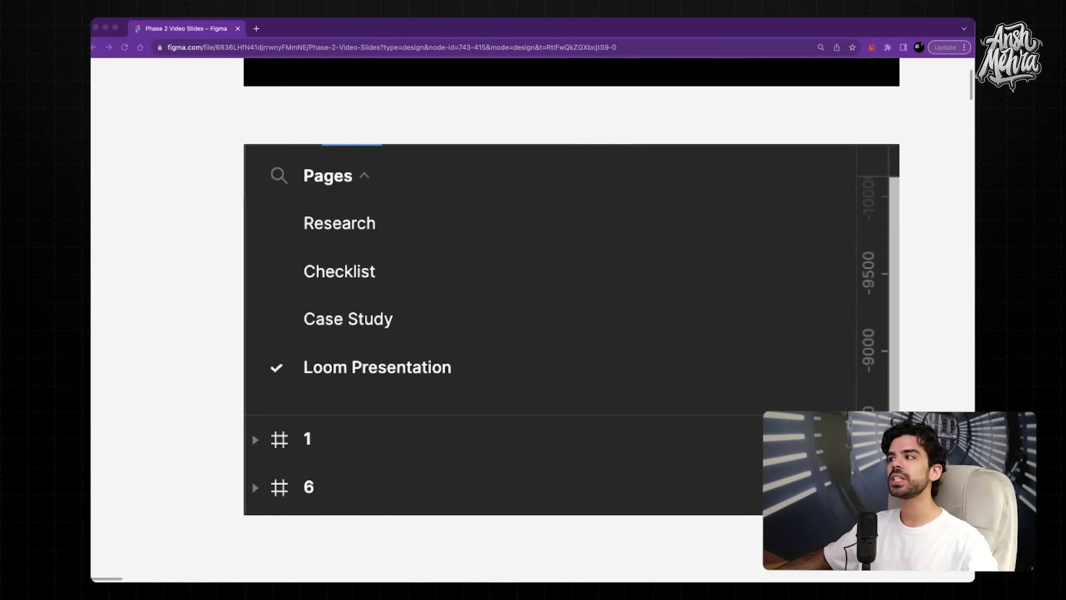
scroll(345, 253, up, 3)
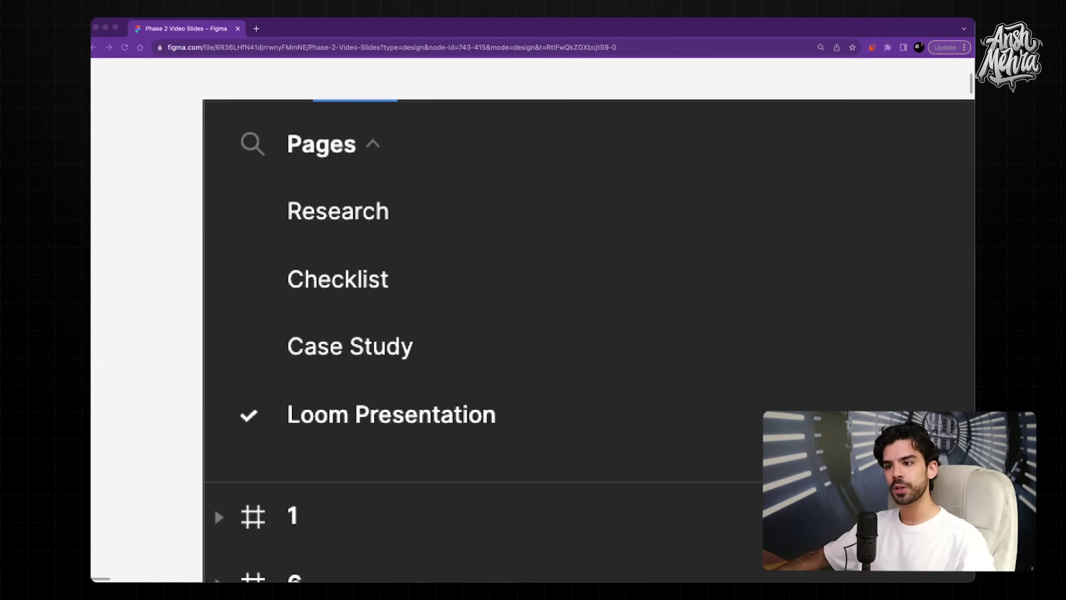
scroll(356, 321, down, 10)
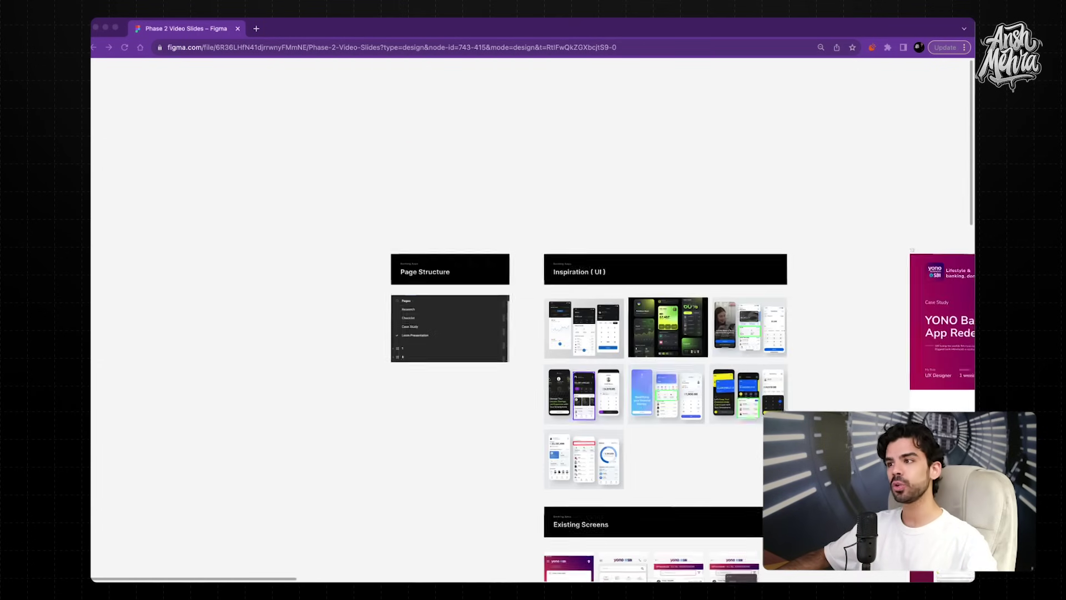
scroll(614, 329, up, 8)
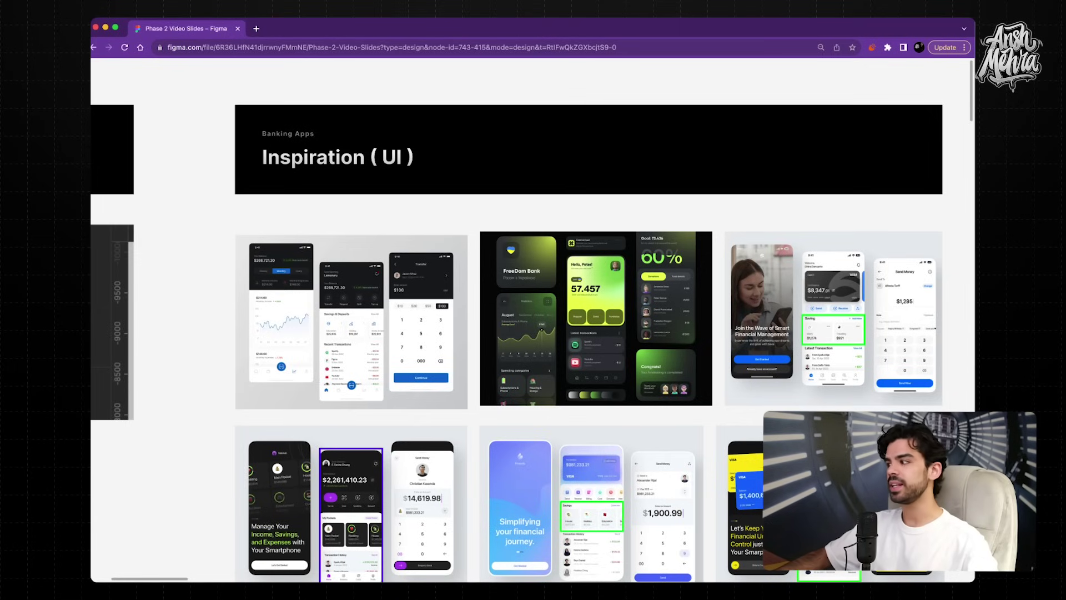
Zoom in to inspect the inspiration banking app screens up close.
scroll(485, 356, down, 5)
scroll(326, 371, down, 7)
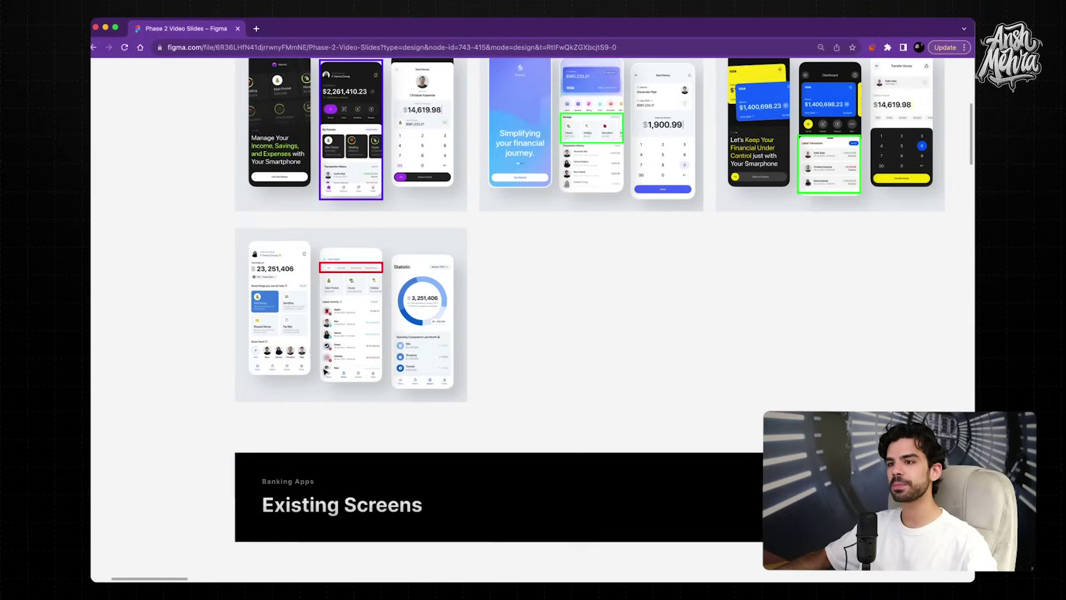
scroll(326, 371, up, 10)
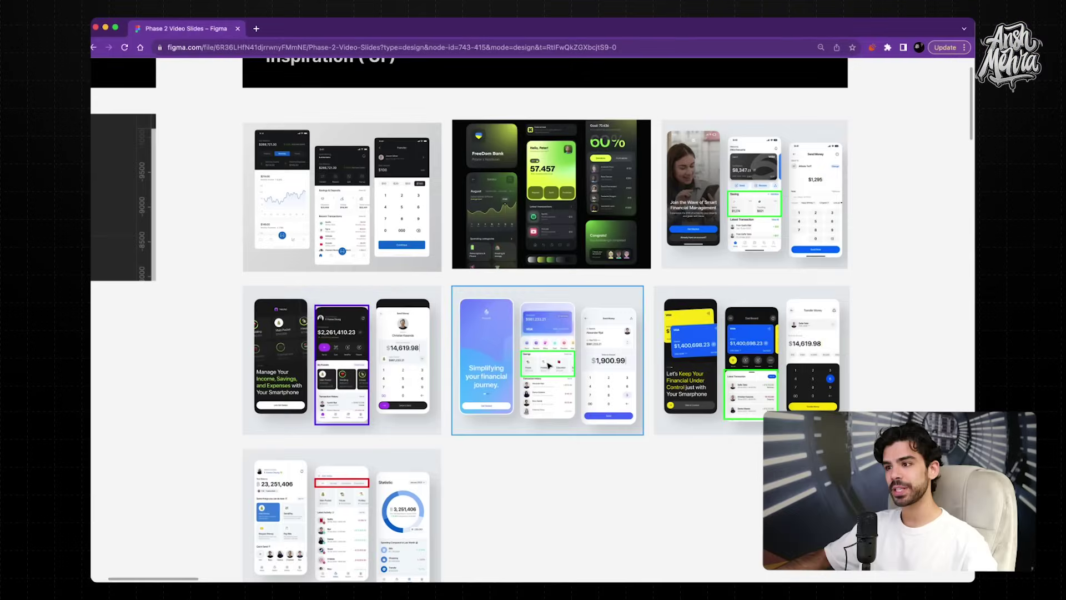
scroll(544, 371, up, 5)
scroll(550, 367, up, 2)
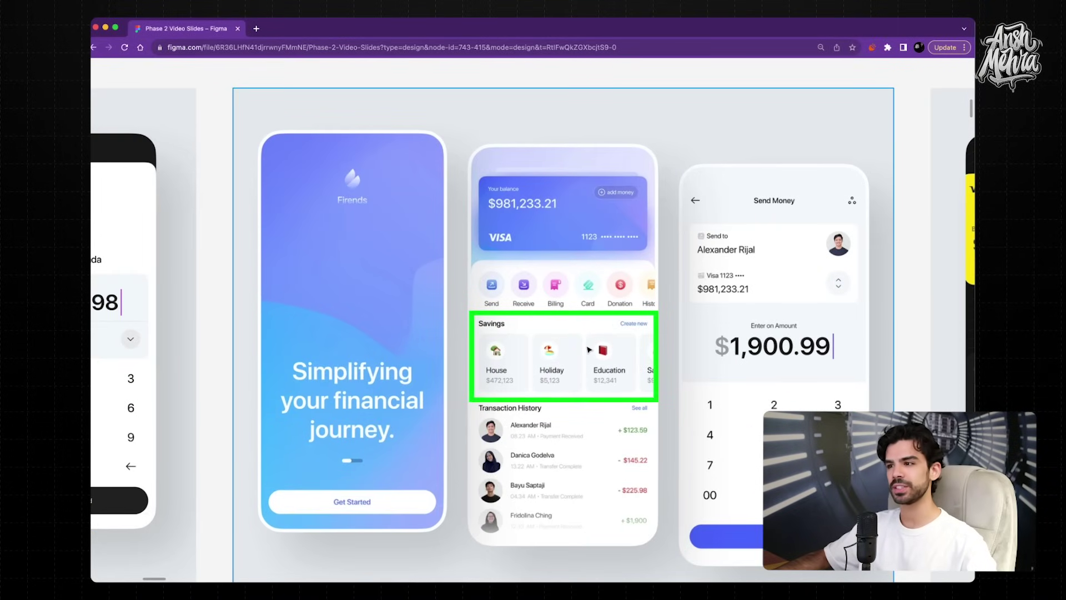
scroll(589, 349, down, 10)
scroll(589, 349, left, 2)
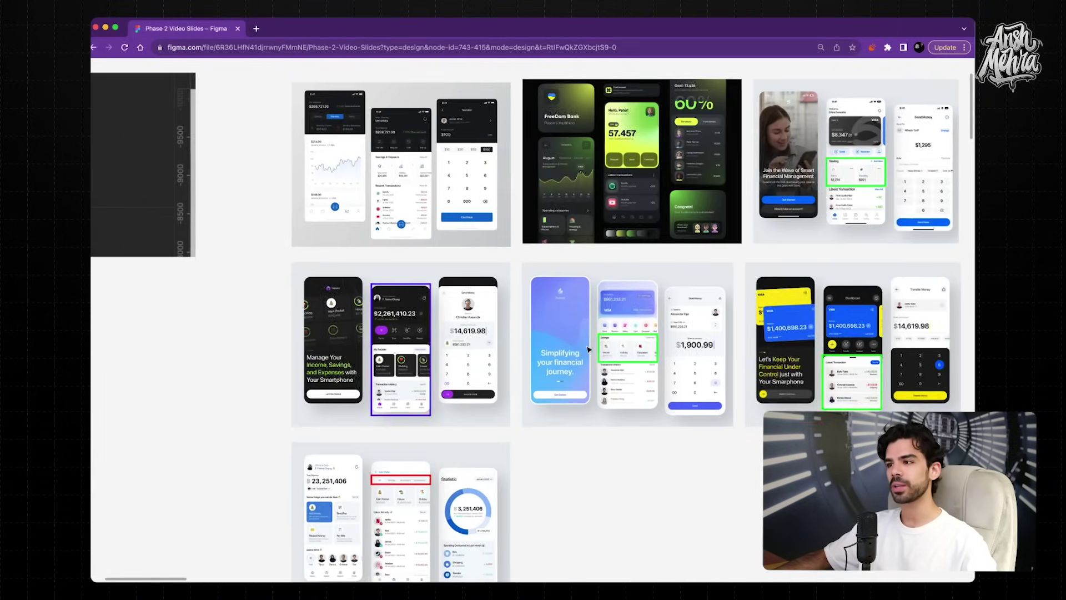
scroll(589, 349, down, 5)
Pan down to the Existing Screens board of current YONO SBI app screens.
scroll(394, 208, up, 10)
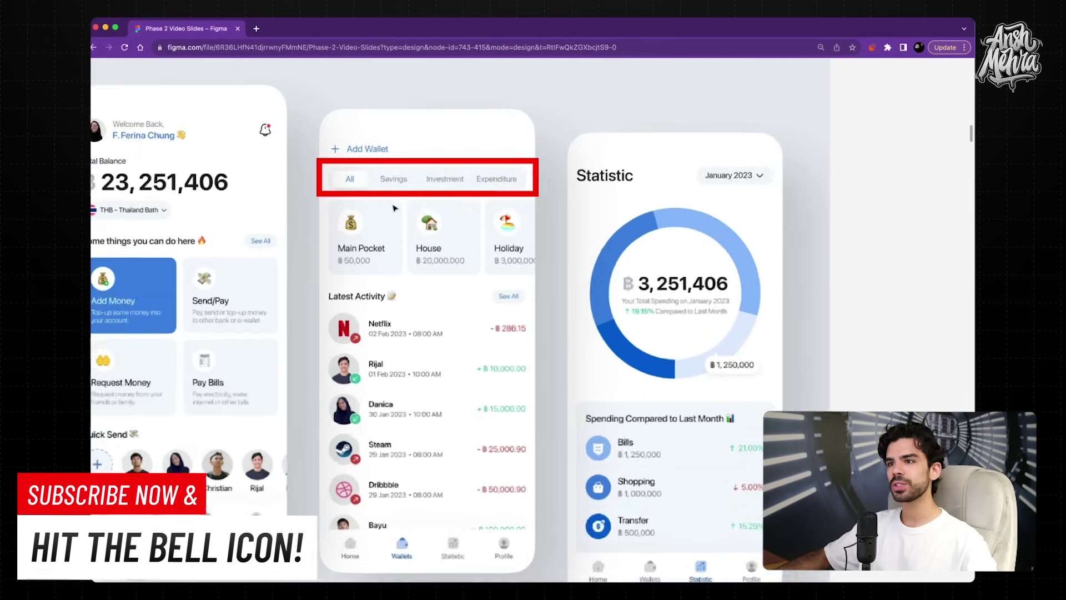
scroll(394, 208, up, 2)
scroll(392, 194, down, 8)
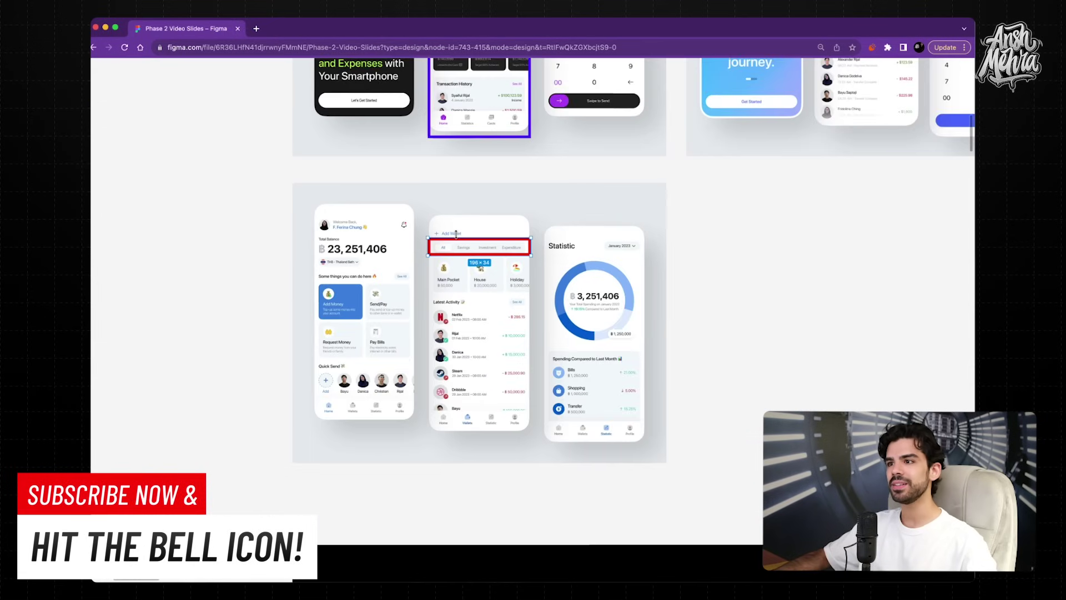
scroll(458, 239, up, 5)
scroll(507, 203, up, 6)
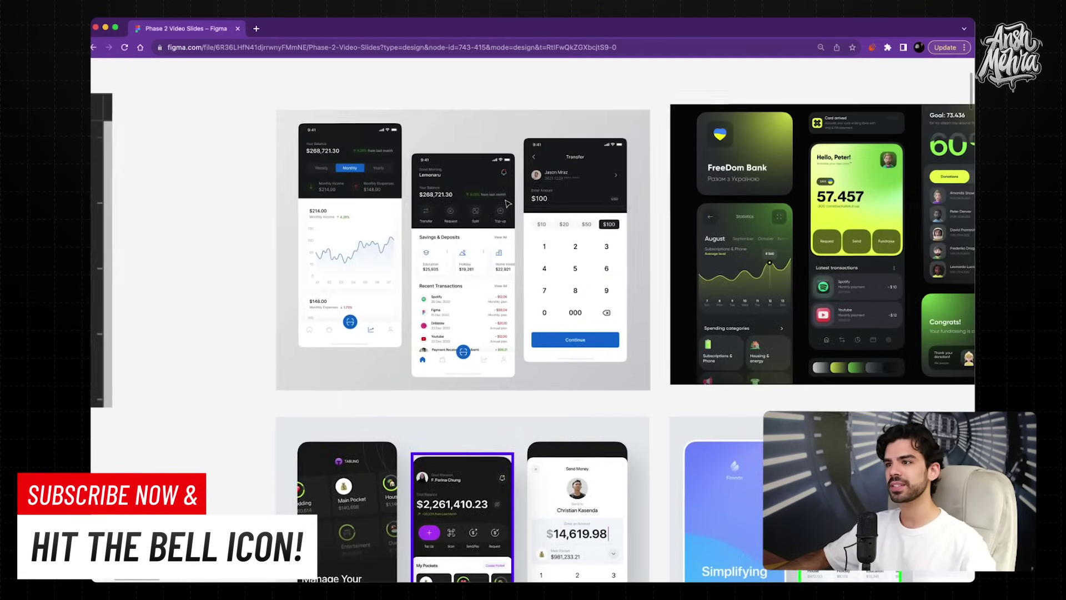
scroll(506, 203, right, 5)
scroll(506, 203, right, 5)
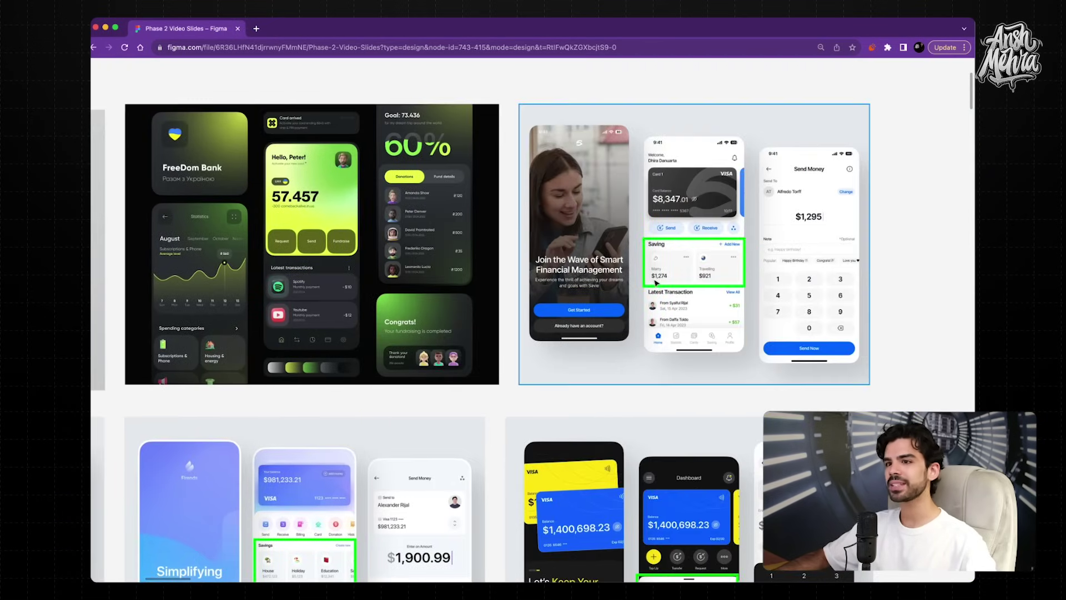
scroll(657, 284, down, 5)
Zoom into the filter dropdown on the existing YONO SBI passbook screens.
scroll(655, 281, down, 8)
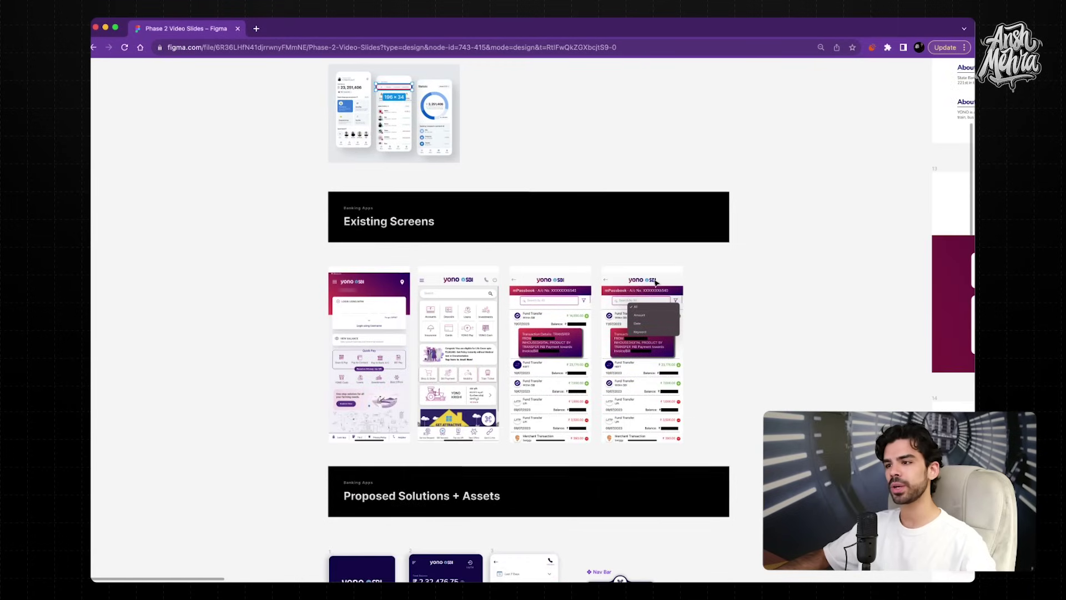
scroll(701, 250, up, 5)
scroll(701, 250, down, 6)
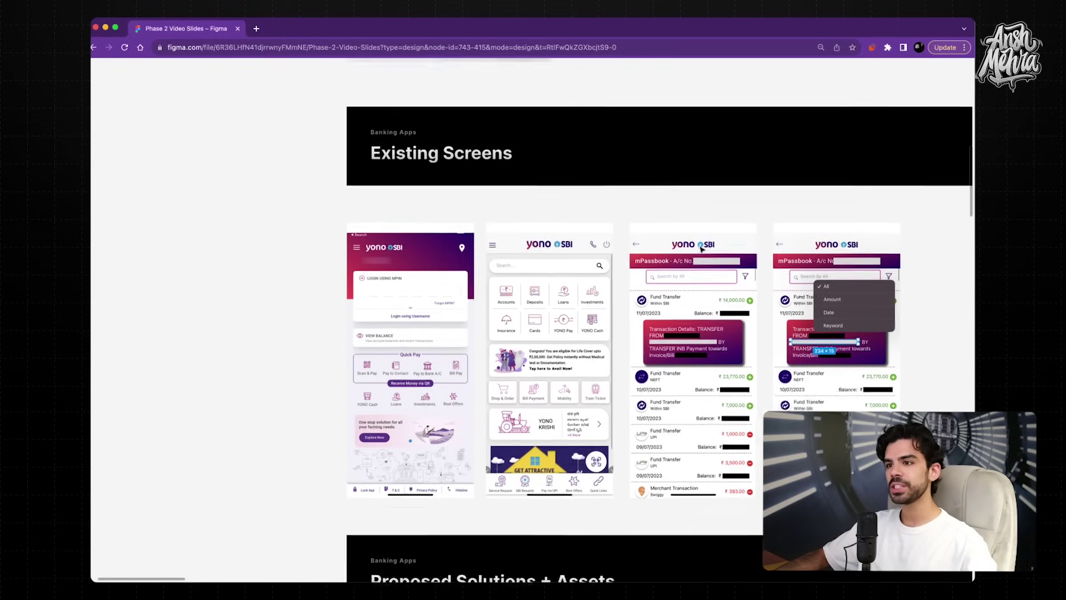
scroll(611, 288, down, 2)
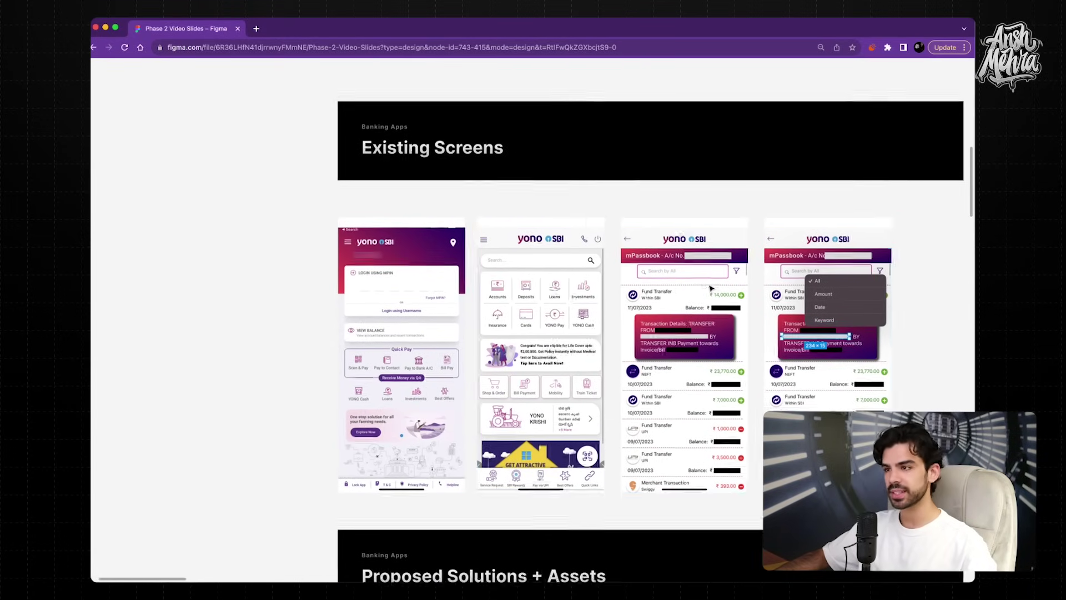
scroll(527, 324, up, 1)
scroll(528, 324, up, 2)
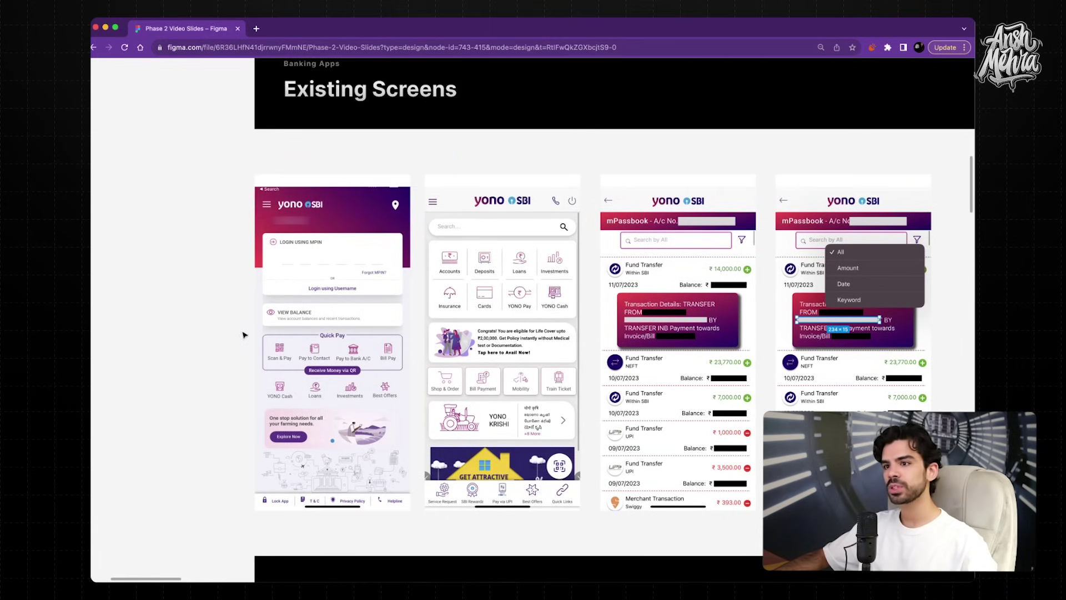
scroll(257, 147, up, 5)
scroll(471, 274, down, 5)
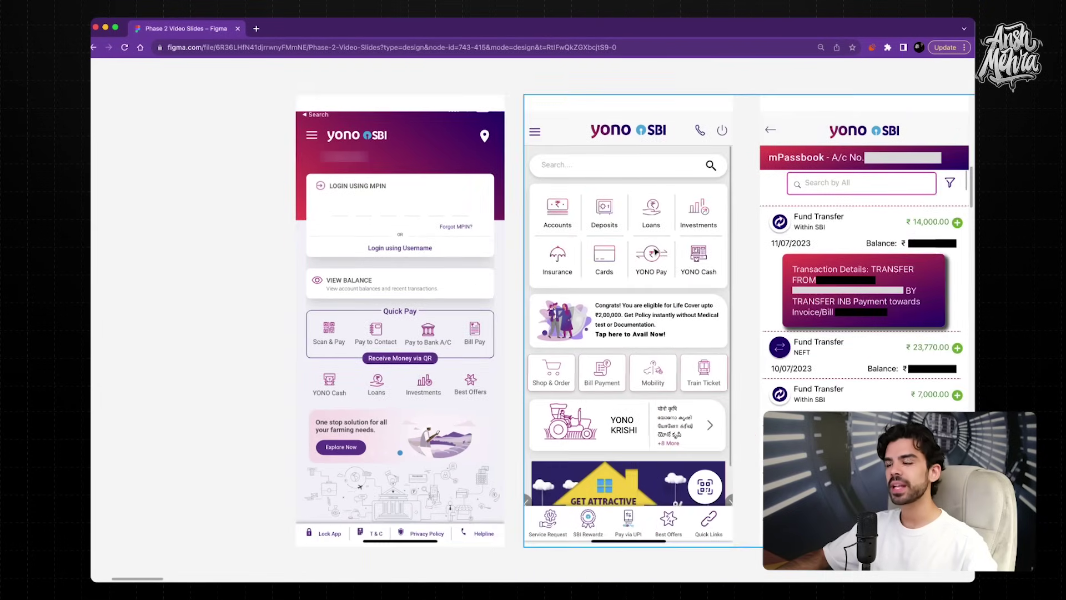
Scroll the canvas down to the Proposed Solutions + Assets section.
scroll(651, 253, right, 2)
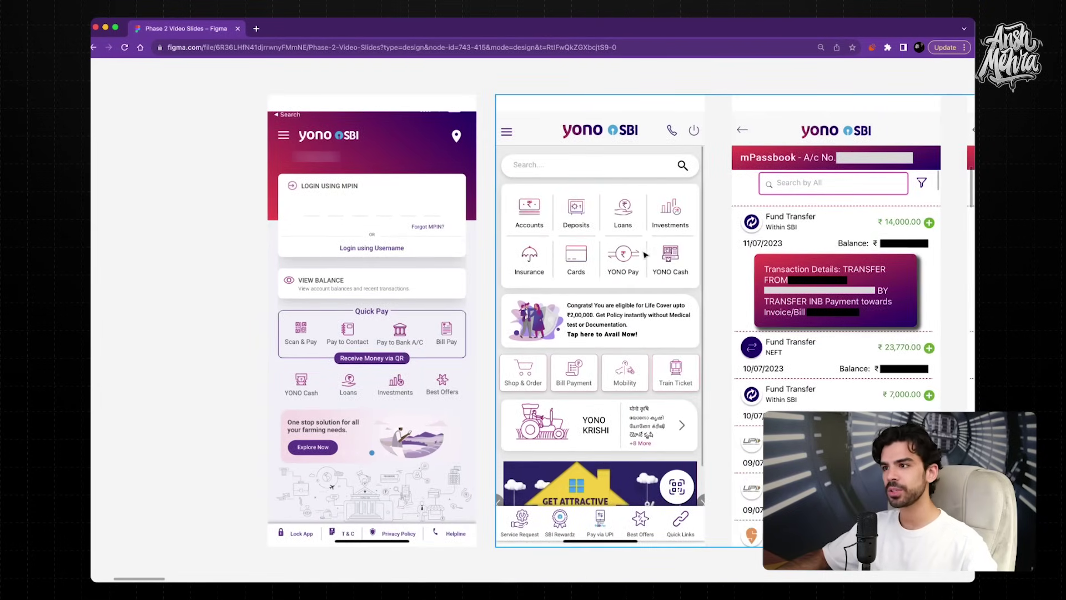
scroll(625, 234, right, 10)
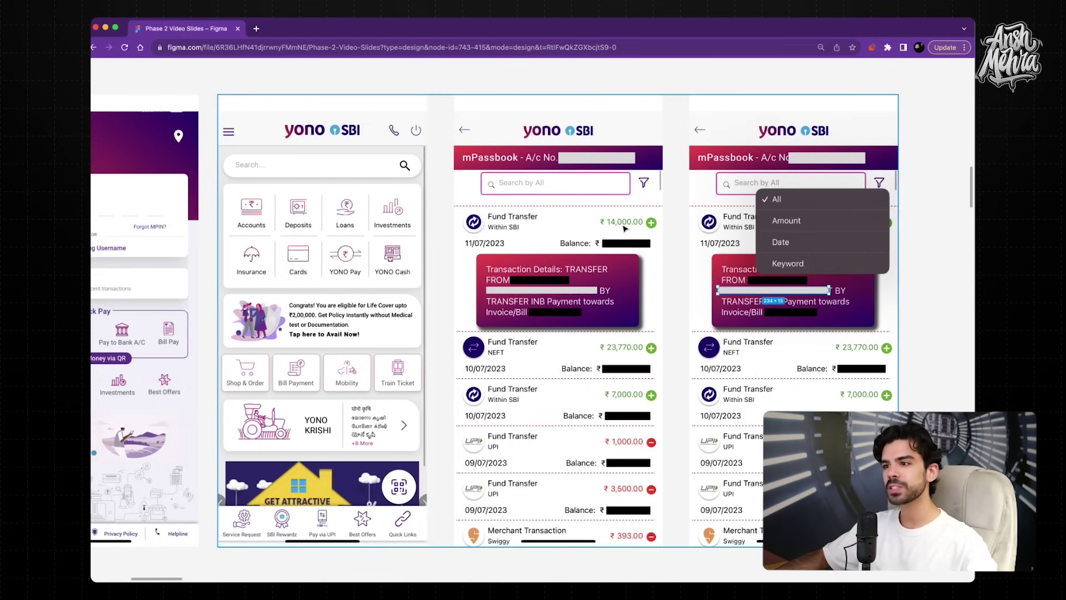
scroll(625, 228, down, 3)
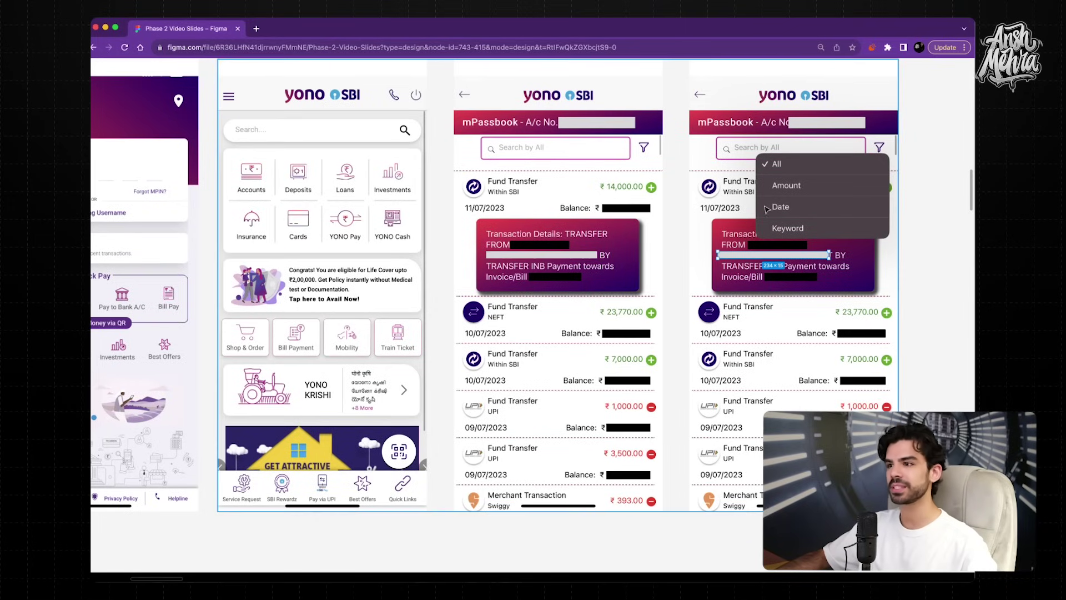
scroll(761, 208, up, 5)
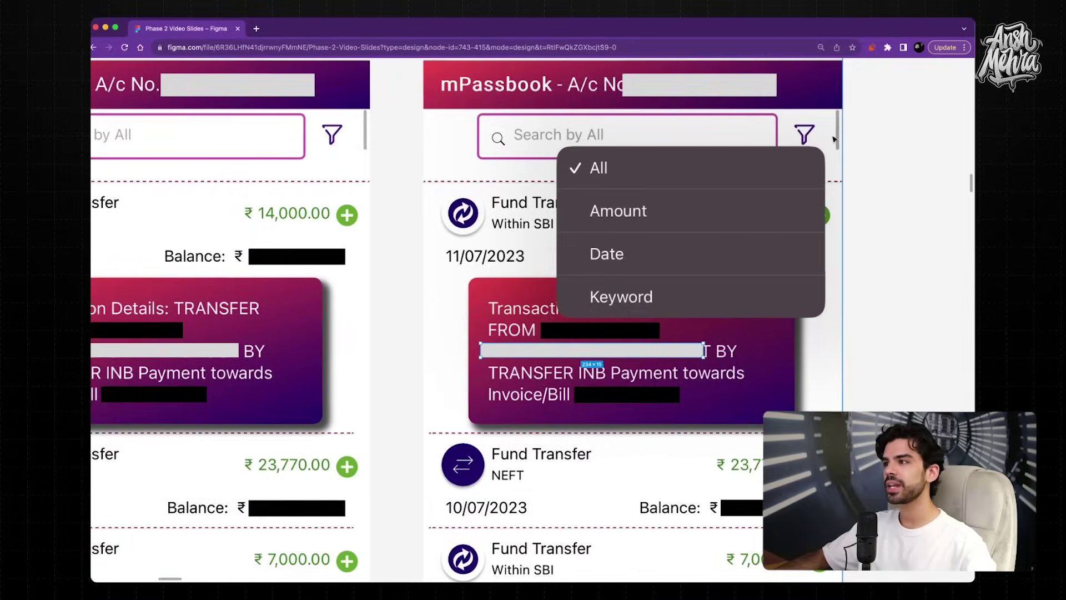
scroll(719, 255, down, 10)
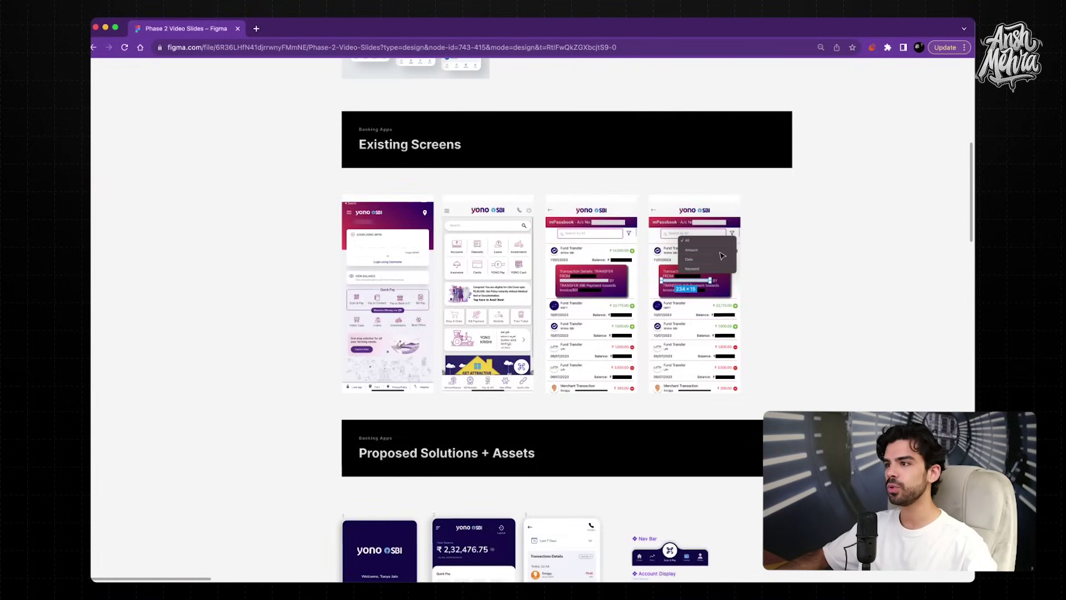
scroll(722, 255, down, 5)
Zoom and pan across the redesigned login, home and transaction screens and nav bar assets.
scroll(407, 214, up, 3)
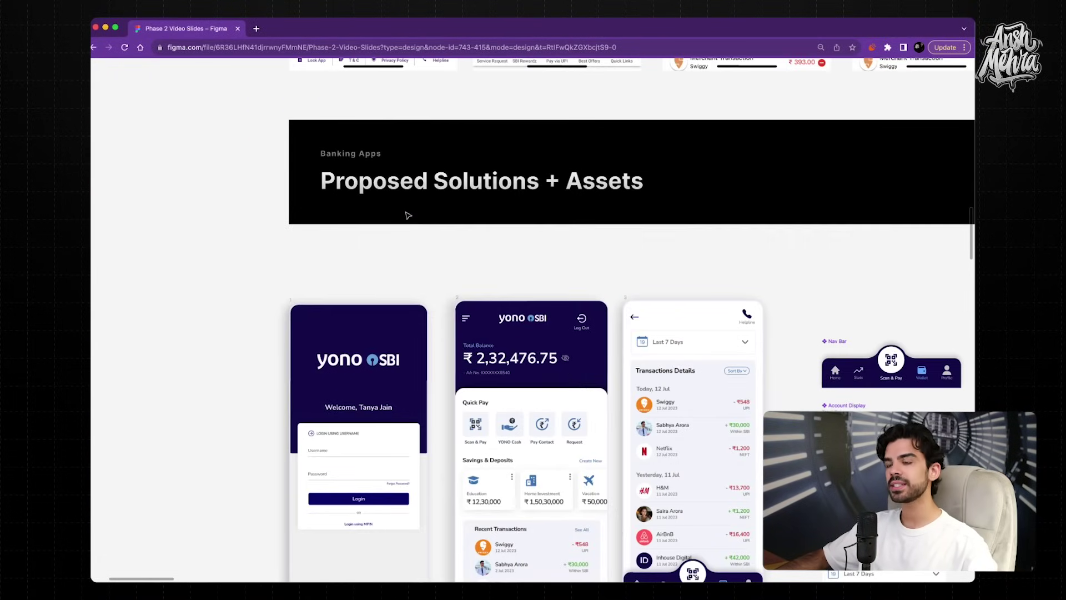
scroll(487, 206, down, 3)
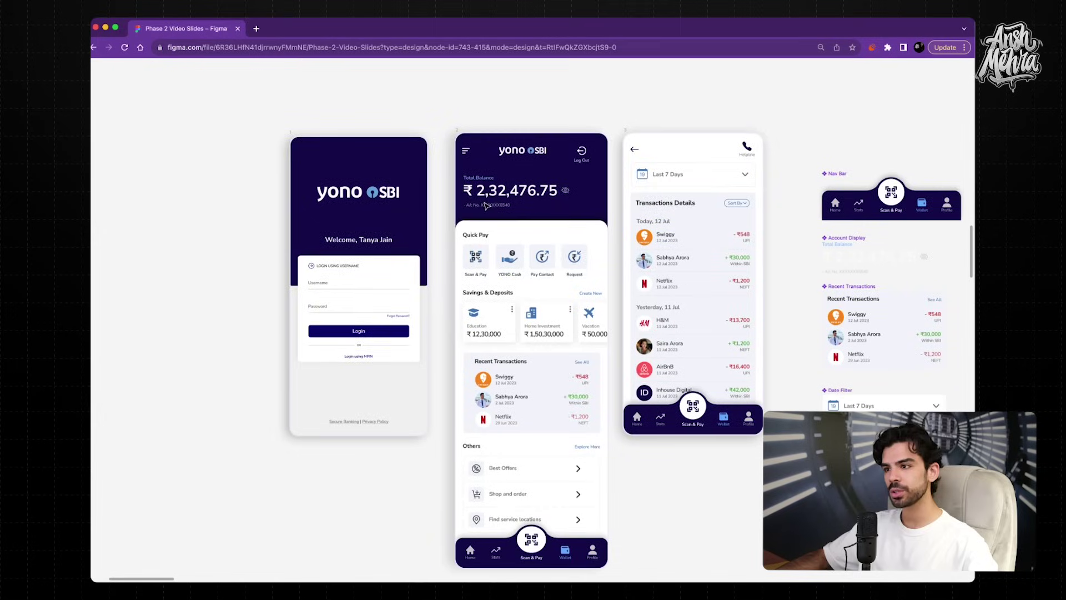
scroll(580, 248, down, 3)
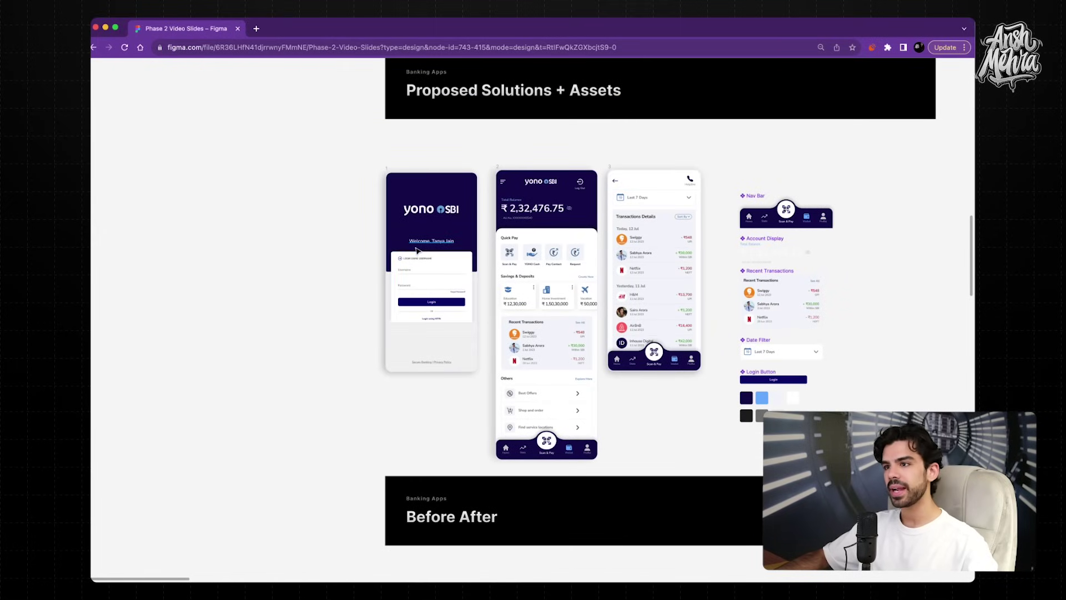
scroll(416, 250, up, 3)
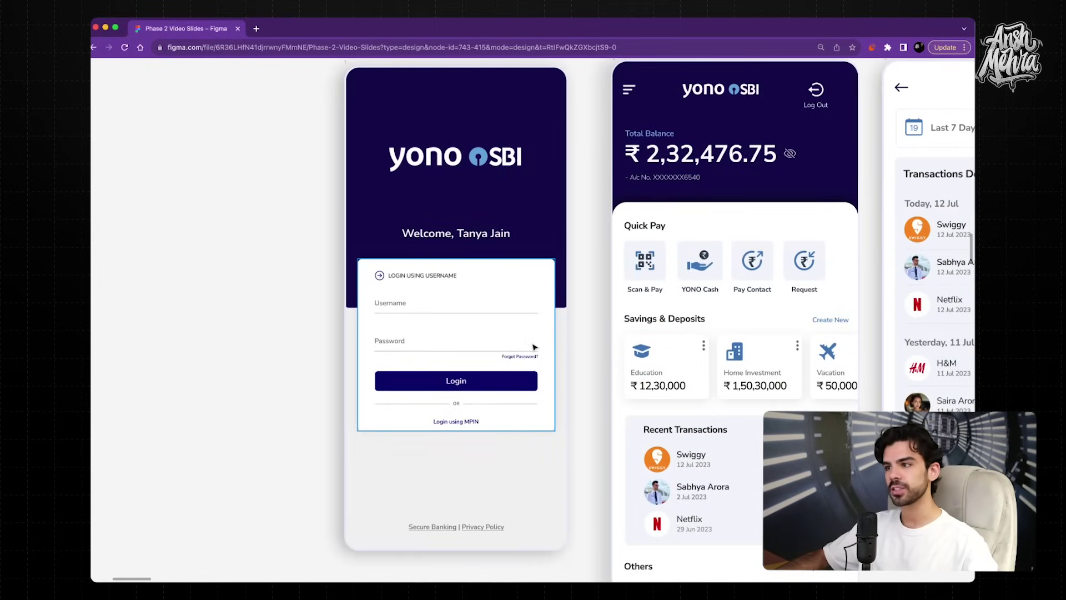
scroll(533, 346, down, 5)
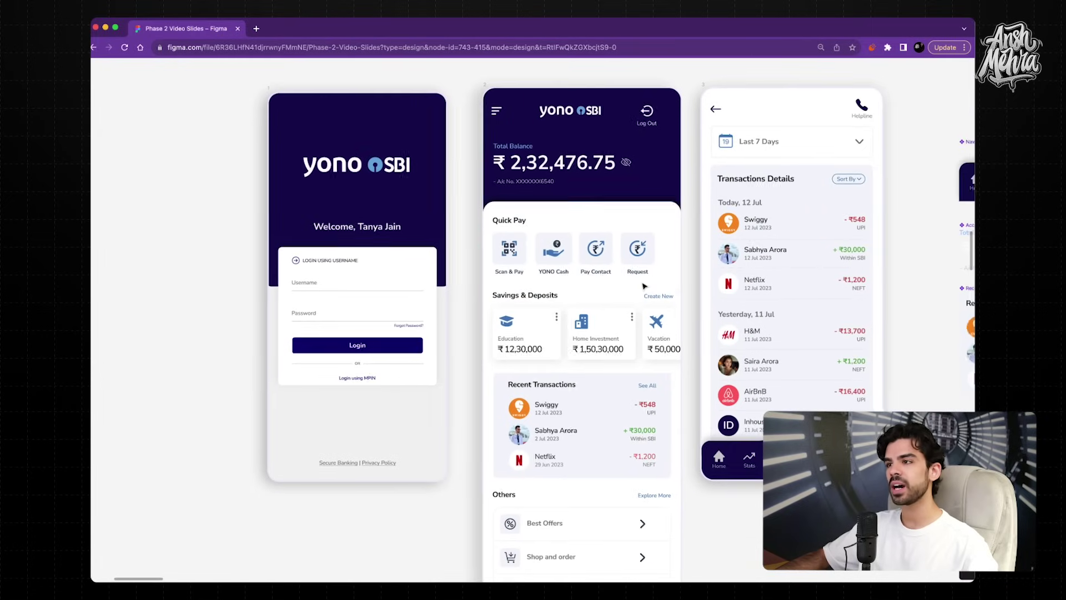
scroll(635, 249, right, 2)
scroll(611, 217, right, 5)
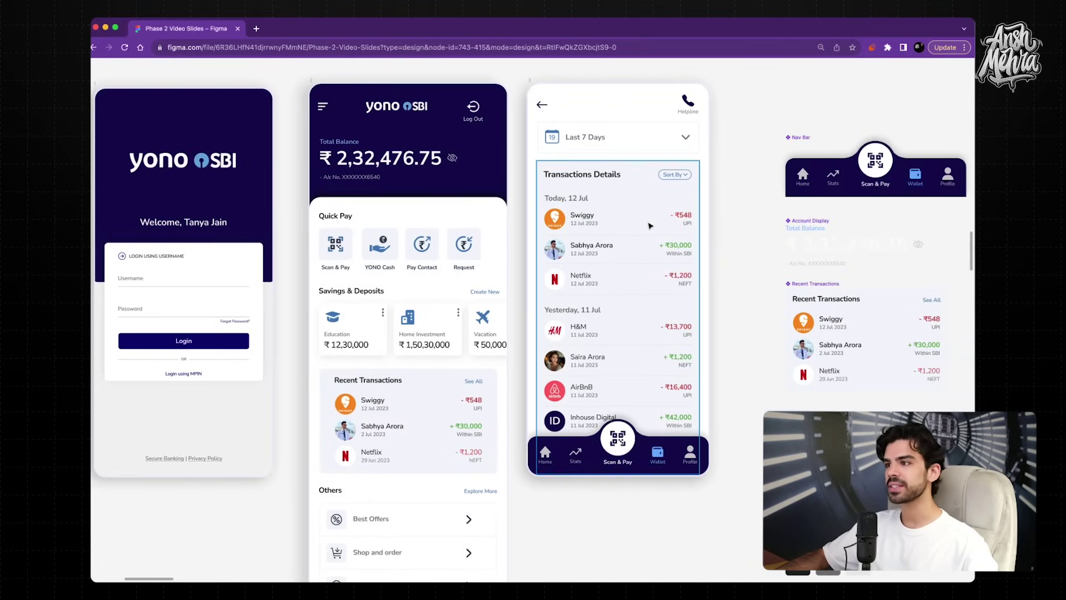
scroll(681, 226, right, 4)
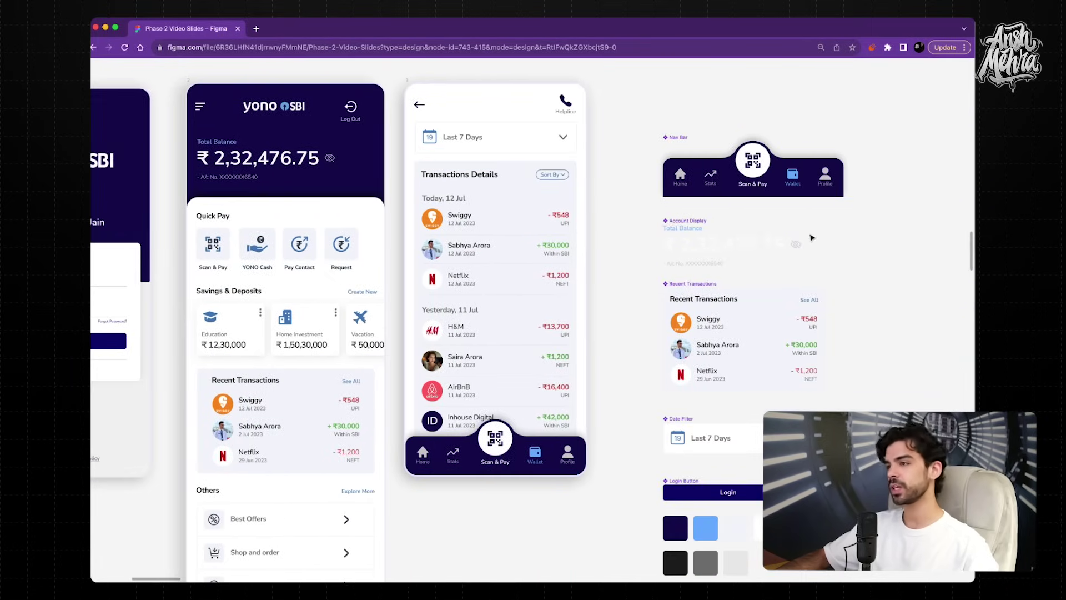
Scroll down to the Before After board comparing old and redesigned login screens.
scroll(811, 238, down, 3)
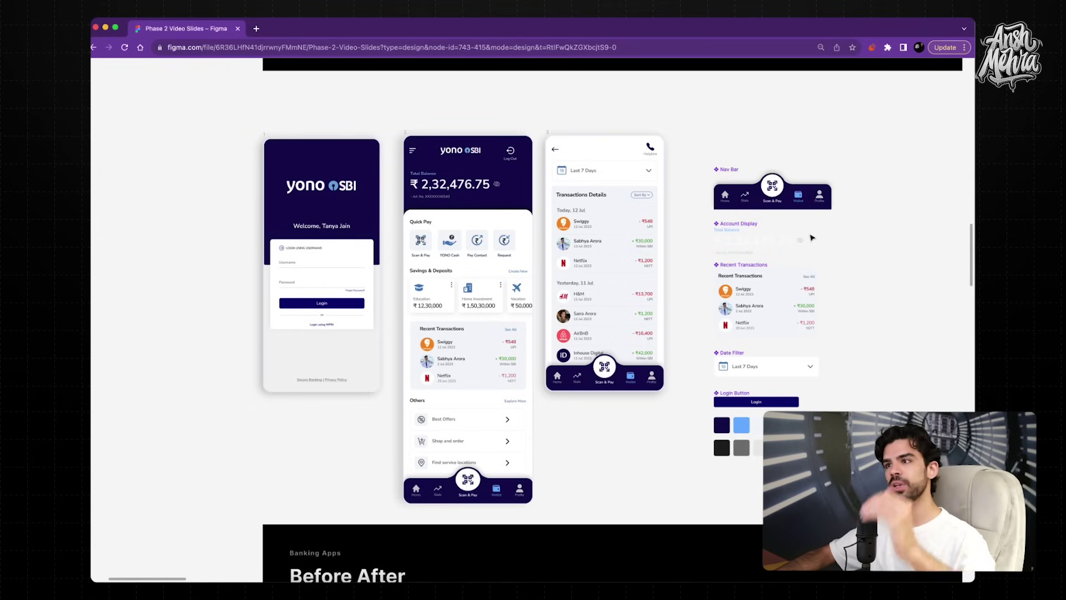
scroll(245, 122, up, 5)
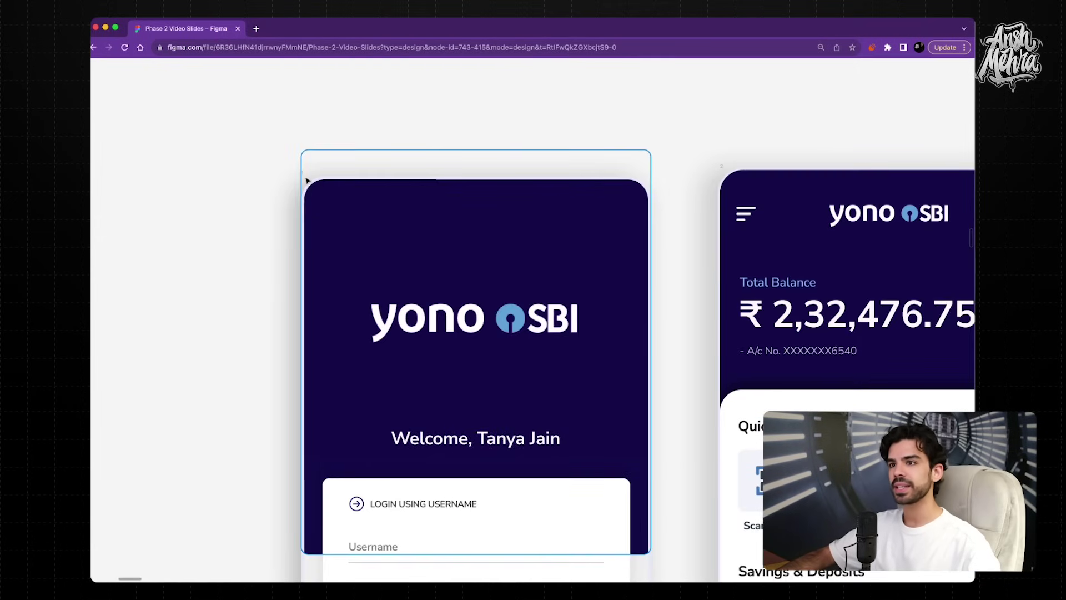
scroll(305, 179, down, 5)
scroll(563, 194, up, 2)
Zoom in on the BEFORE and AFTER login screen frames.
scroll(562, 194, down, 10)
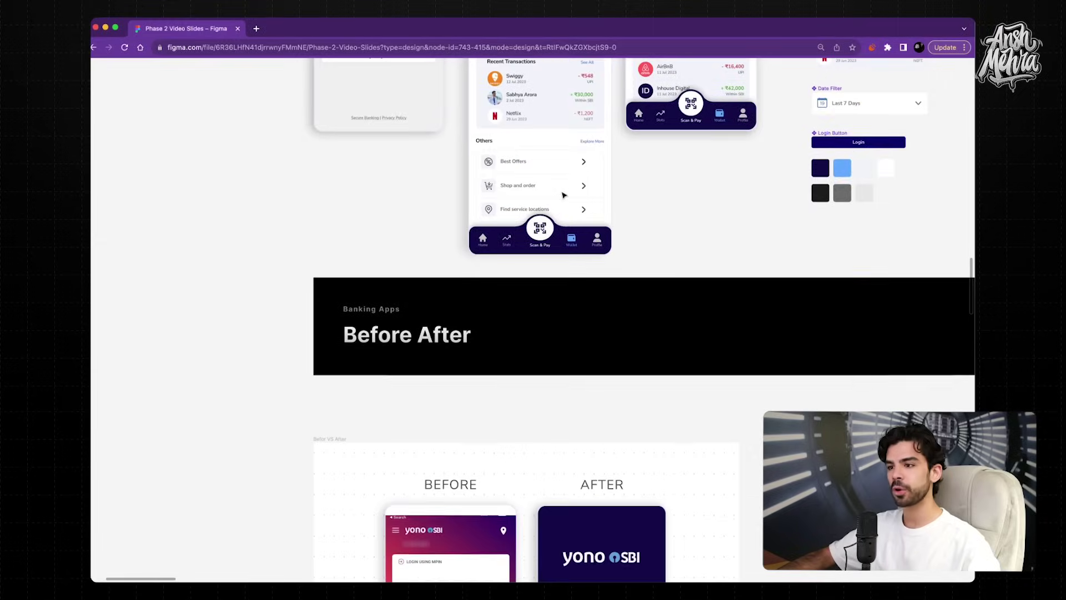
scroll(563, 194, down, 2)
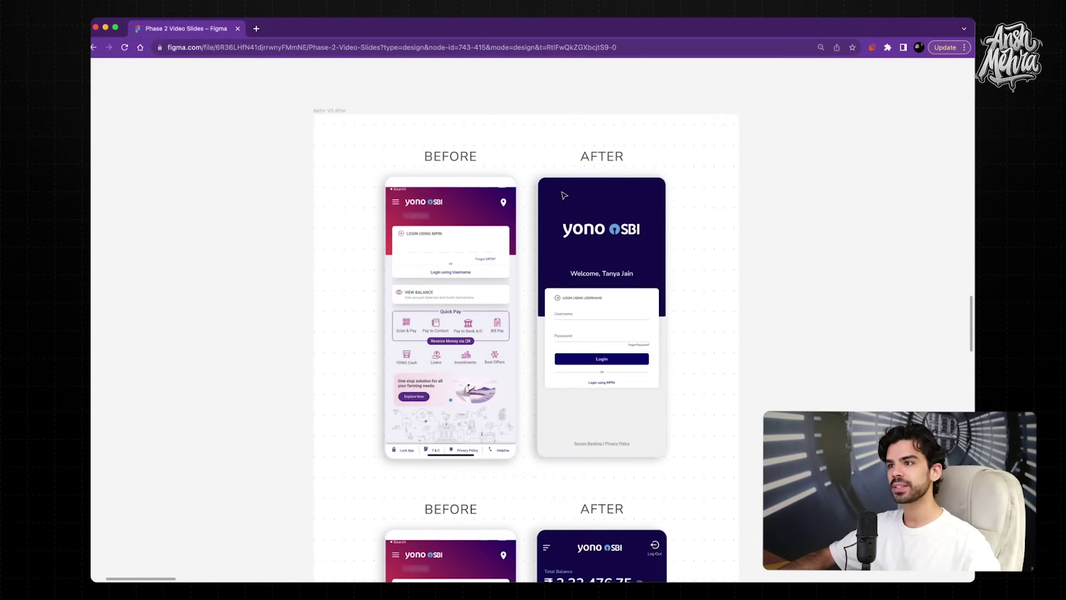
scroll(475, 169, up, 2)
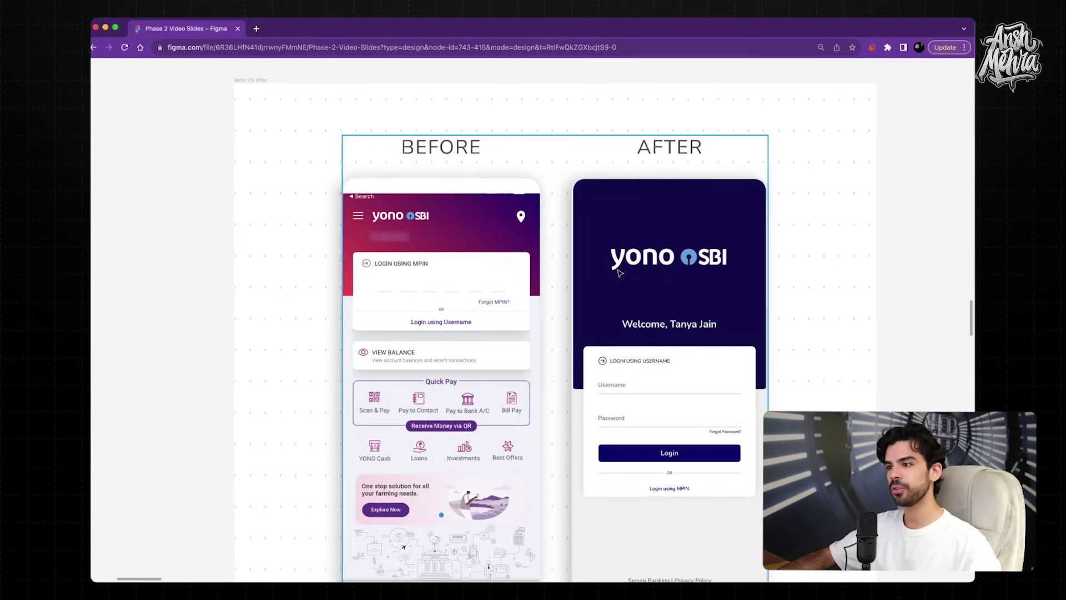
scroll(500, 250, down, 2)
scroll(524, 323, up, 2)
scroll(525, 323, left, 1)
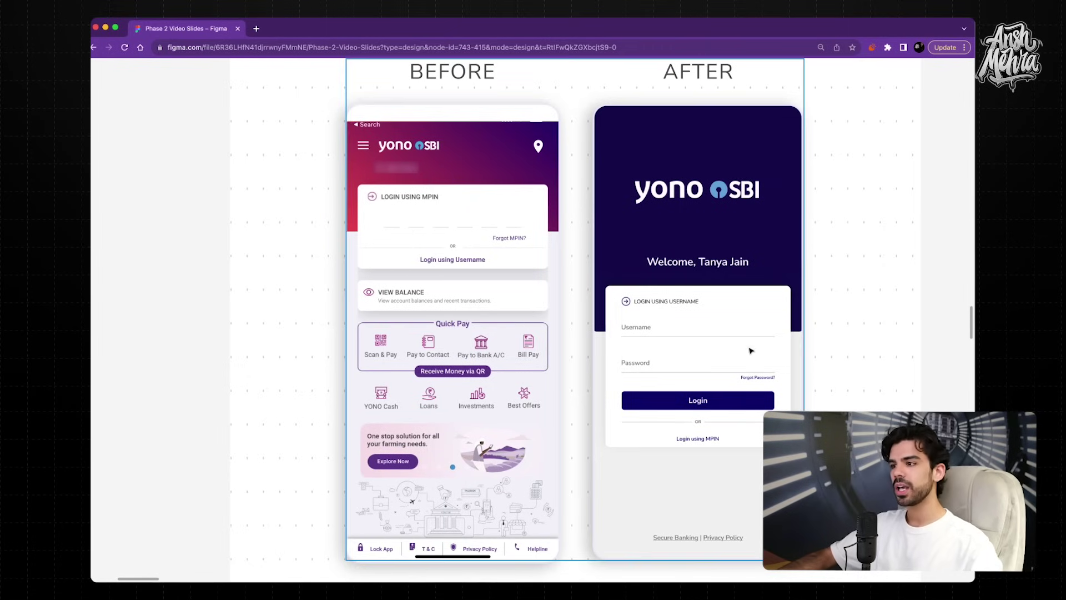
Select the Forgot Password? text on the redesigned login to check its size.
scroll(714, 338, up, 5)
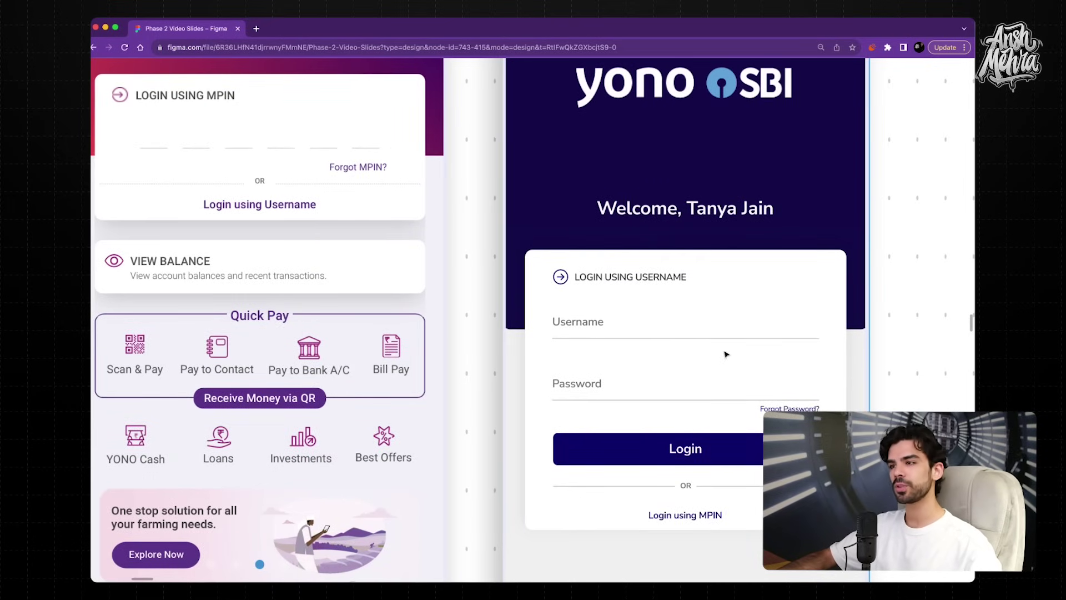
scroll(614, 273, up, 5)
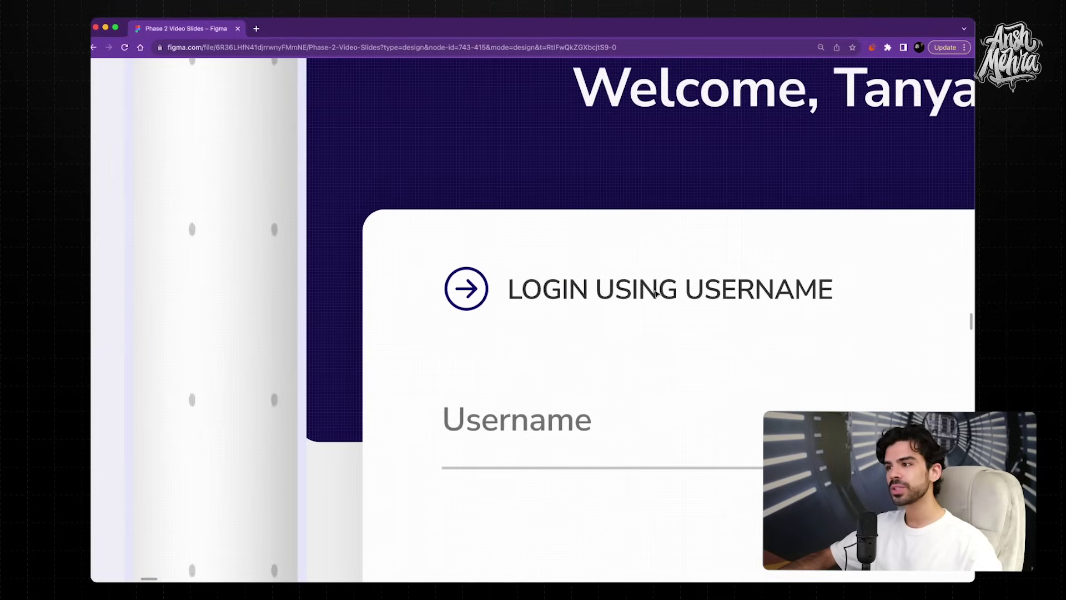
scroll(665, 295, down, 5)
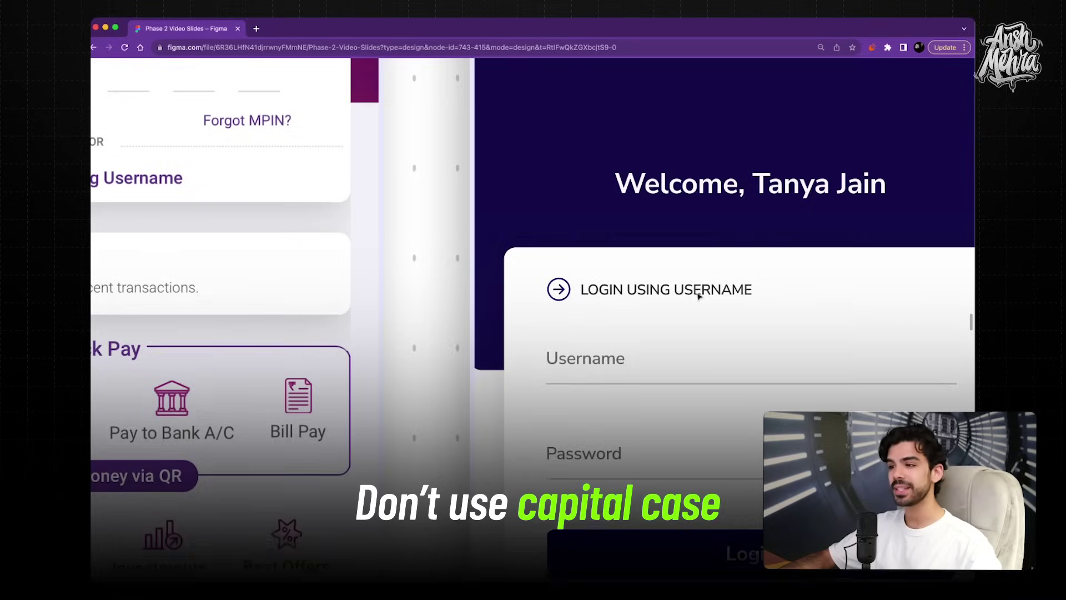
scroll(699, 296, down, 5)
scroll(699, 296, right, 3)
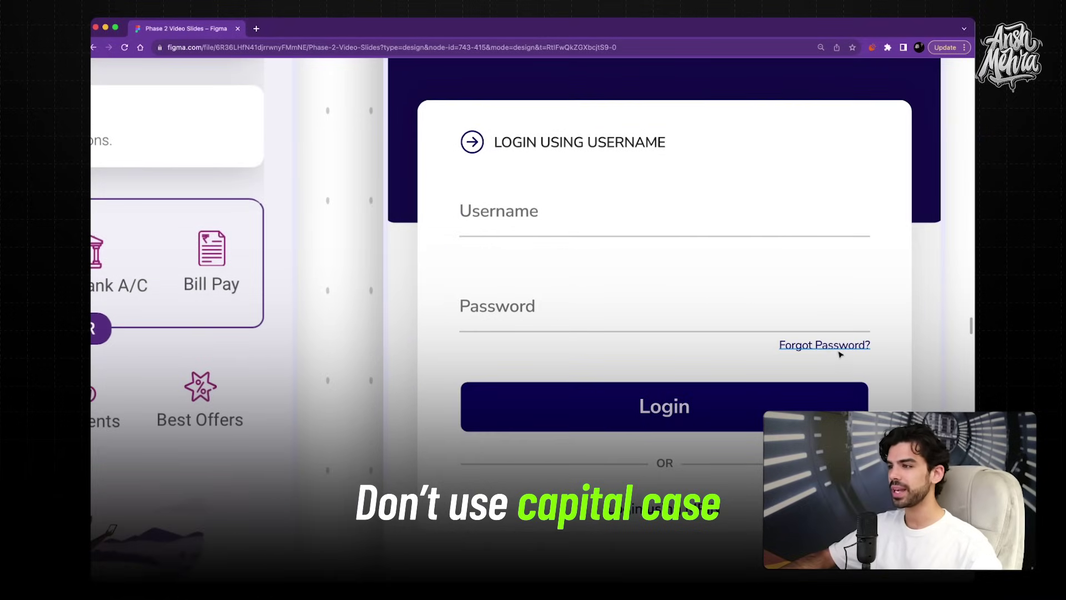
click(839, 349)
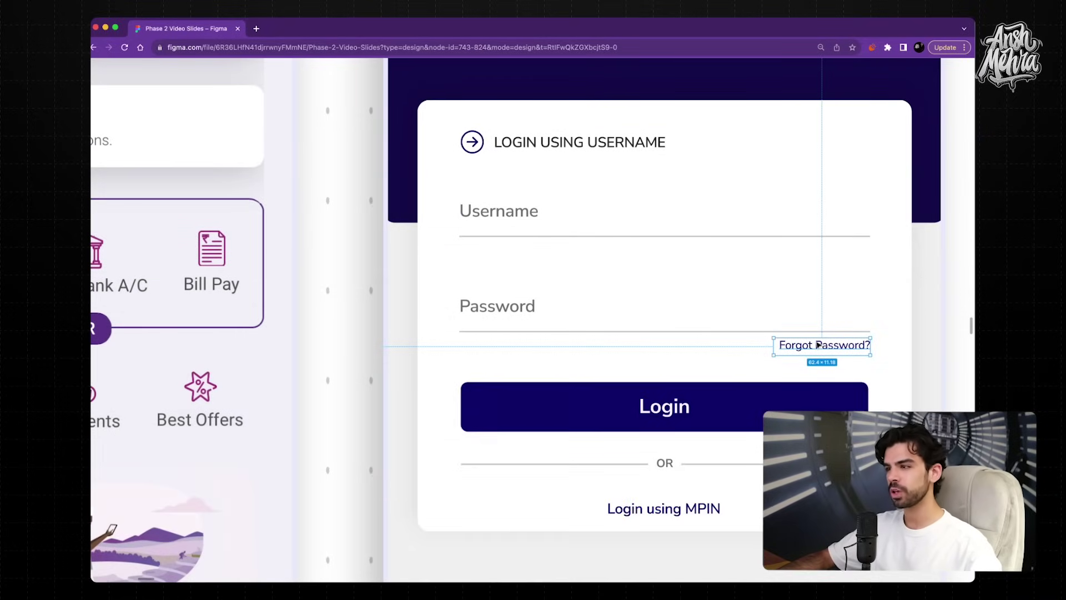
Scroll down to the pair comparing the old home screen with the redesigned dashboard.
scroll(704, 312, down, 5)
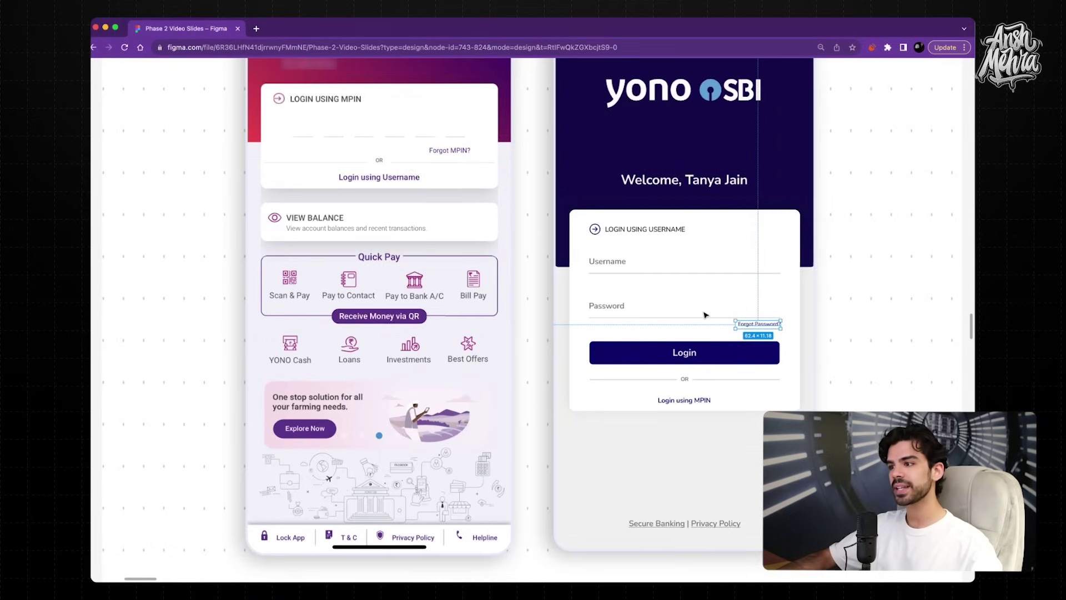
scroll(705, 315, down, 4)
scroll(704, 315, down, 10)
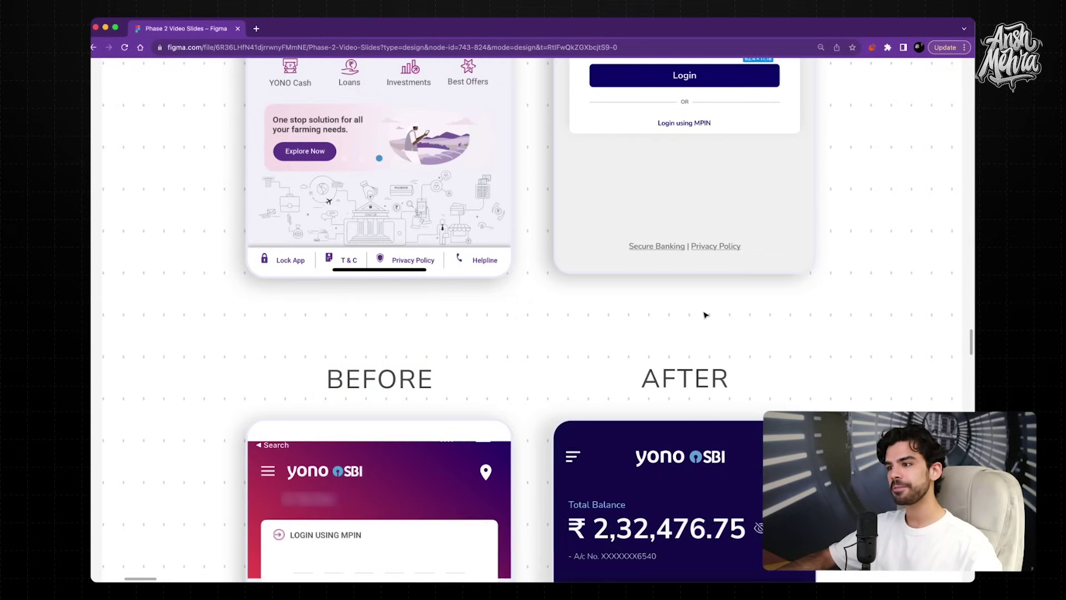
scroll(705, 315, down, 2)
scroll(666, 300, down, 3)
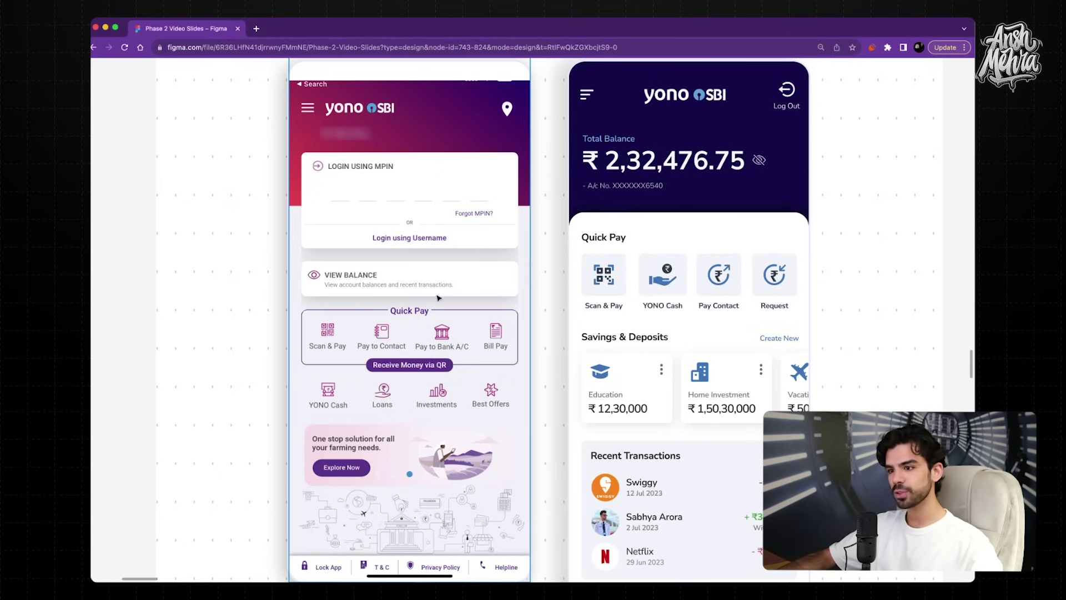
scroll(455, 298, down, 1)
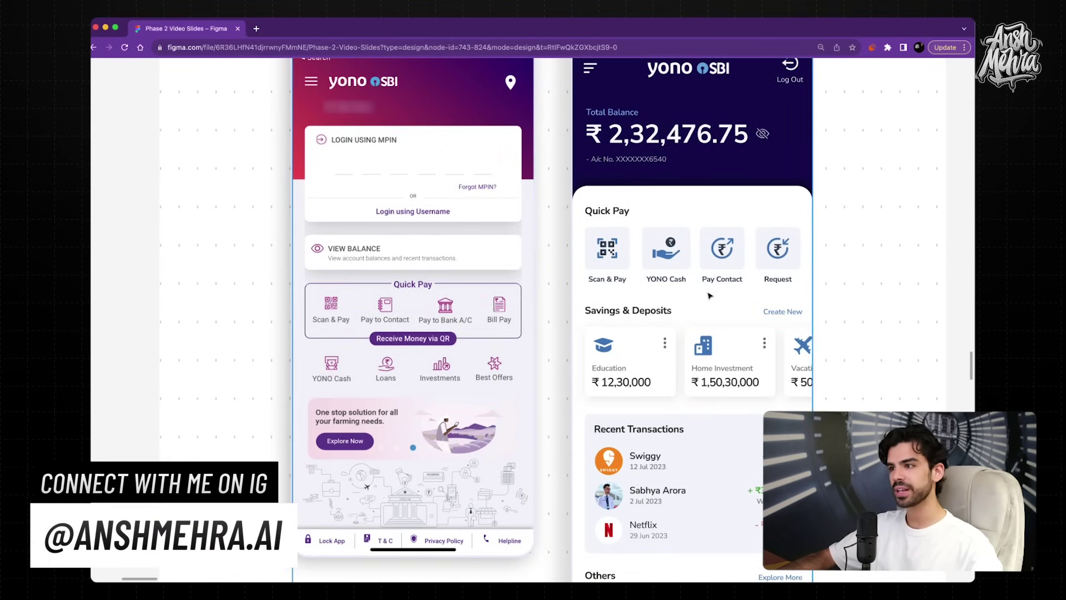
scroll(709, 243, down, 3)
scroll(771, 221, up, 8)
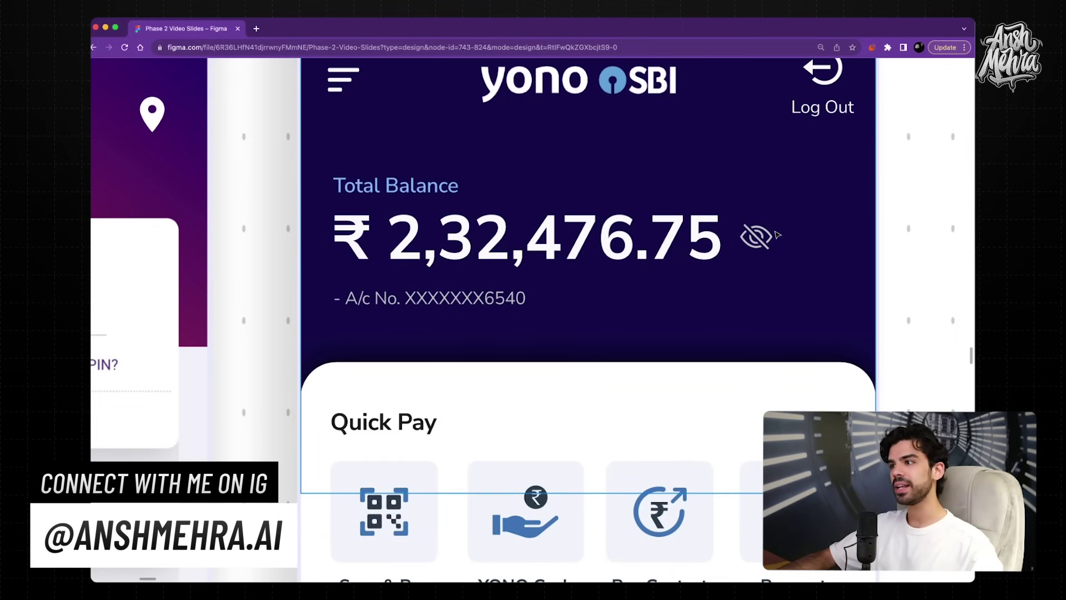
scroll(772, 228, up, 3)
scroll(772, 240, down, 5)
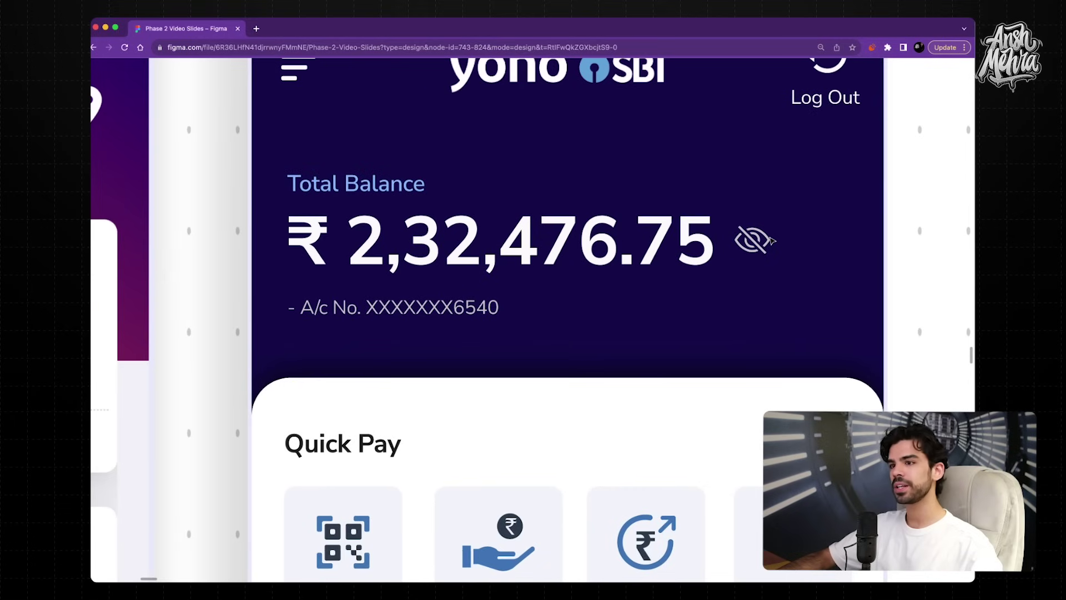
scroll(772, 241, up, 3)
scroll(770, 241, down, 3)
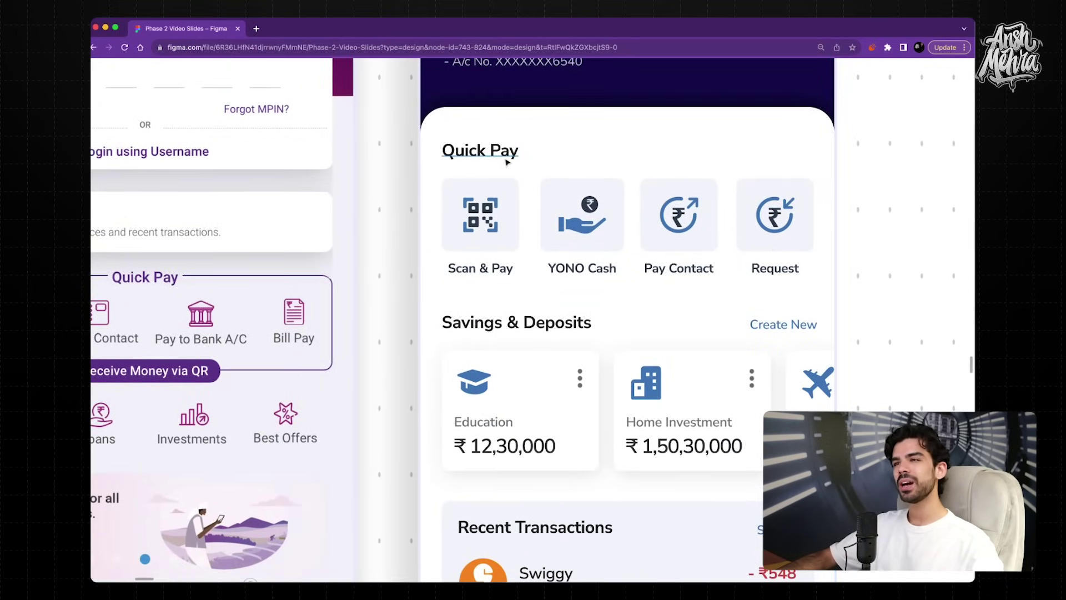
scroll(505, 158, up, 2)
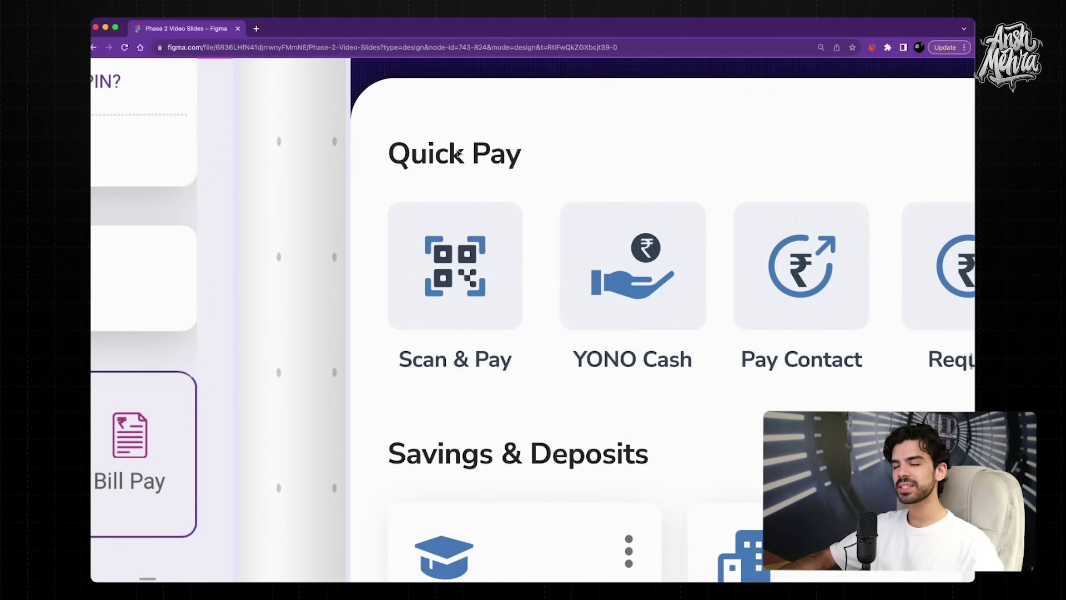
scroll(478, 154, down, 3)
scroll(574, 178, up, 3)
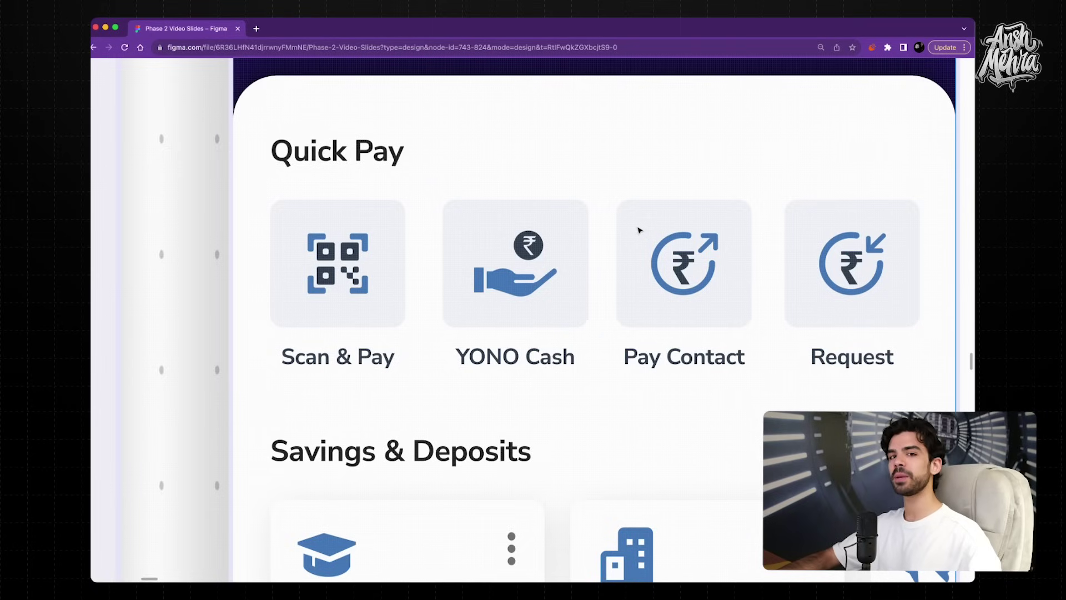
click(577, 189)
scroll(583, 195, down, 3)
scroll(588, 200, up, 3)
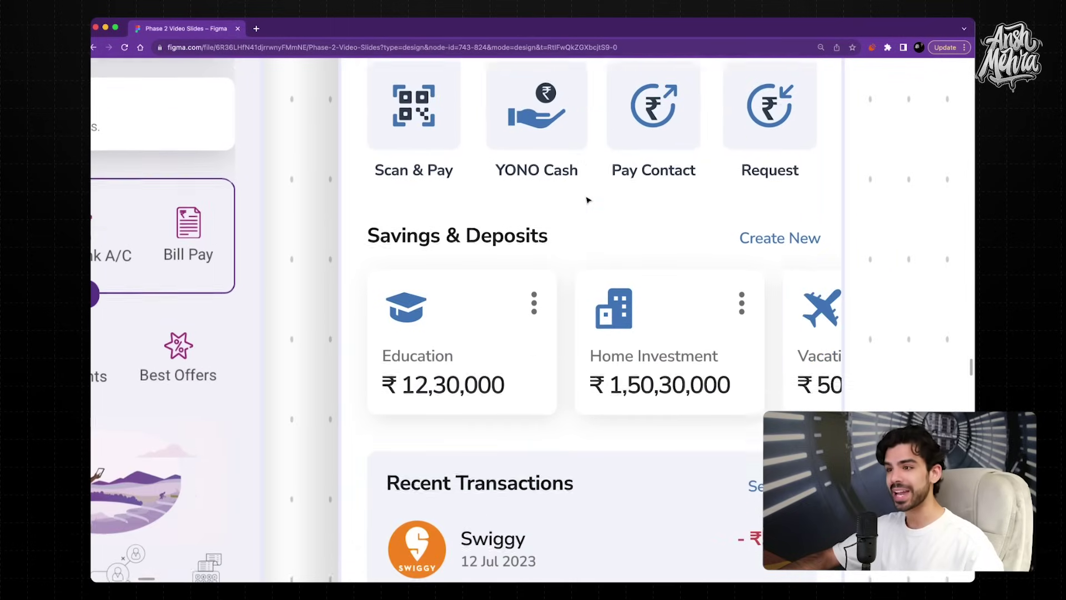
scroll(587, 199, down, 1)
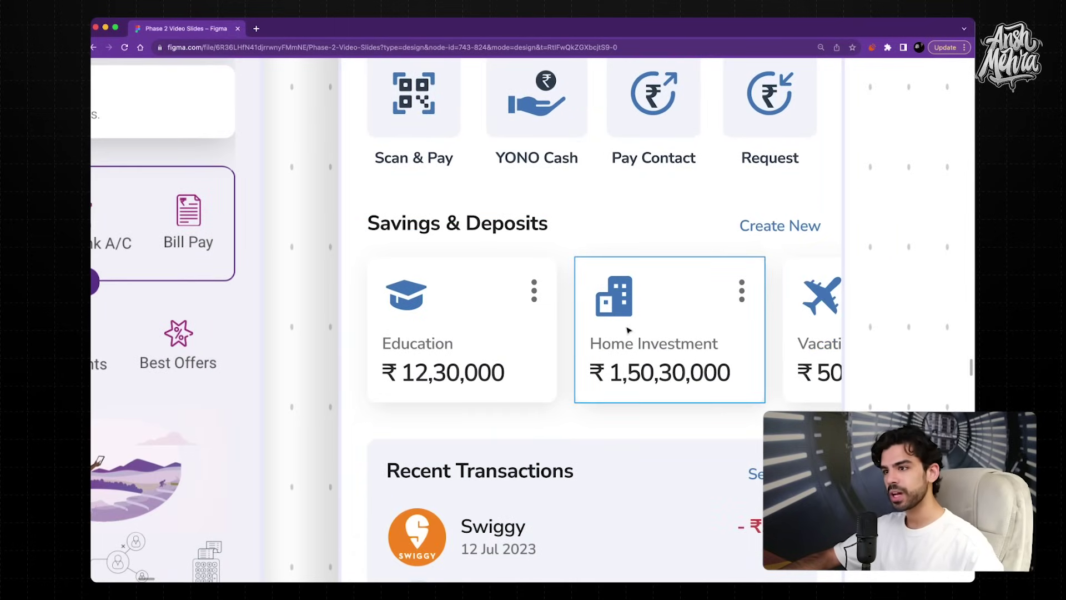
scroll(628, 330, down, 5)
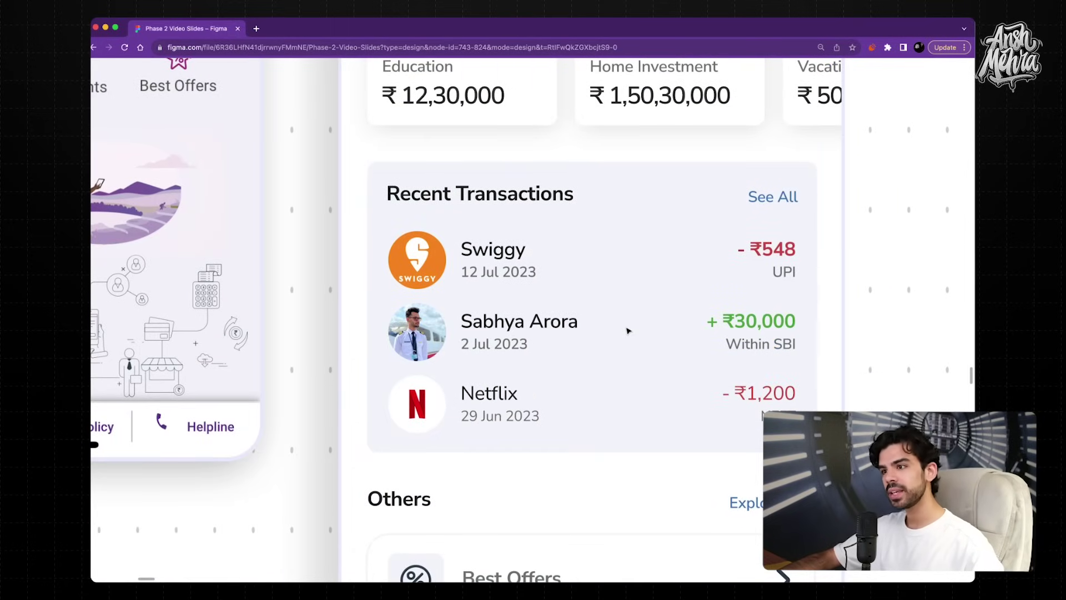
scroll(628, 330, down, 3)
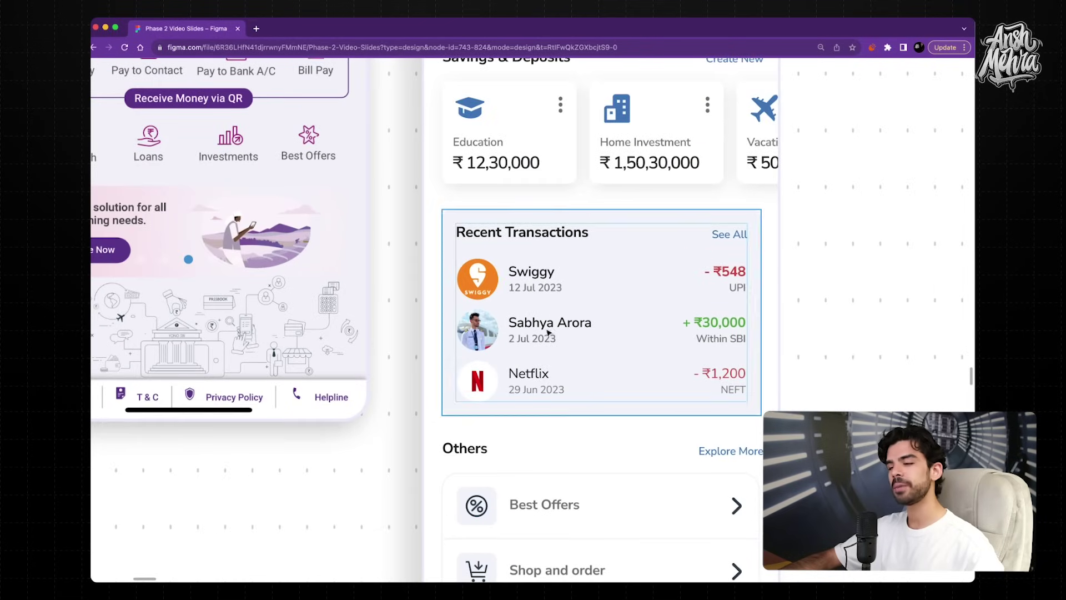
click(489, 336)
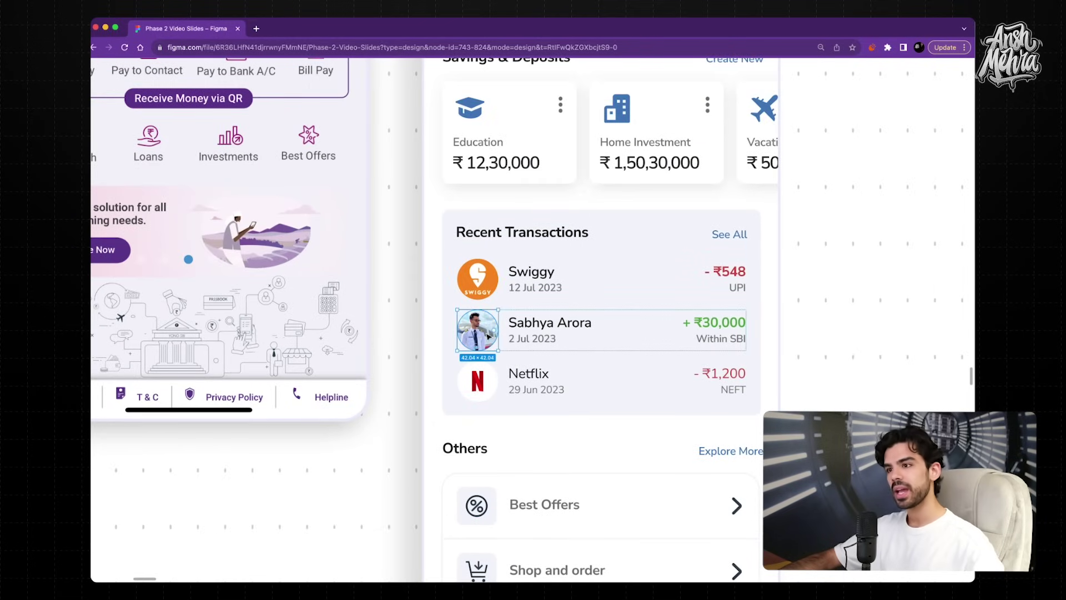
click(477, 278)
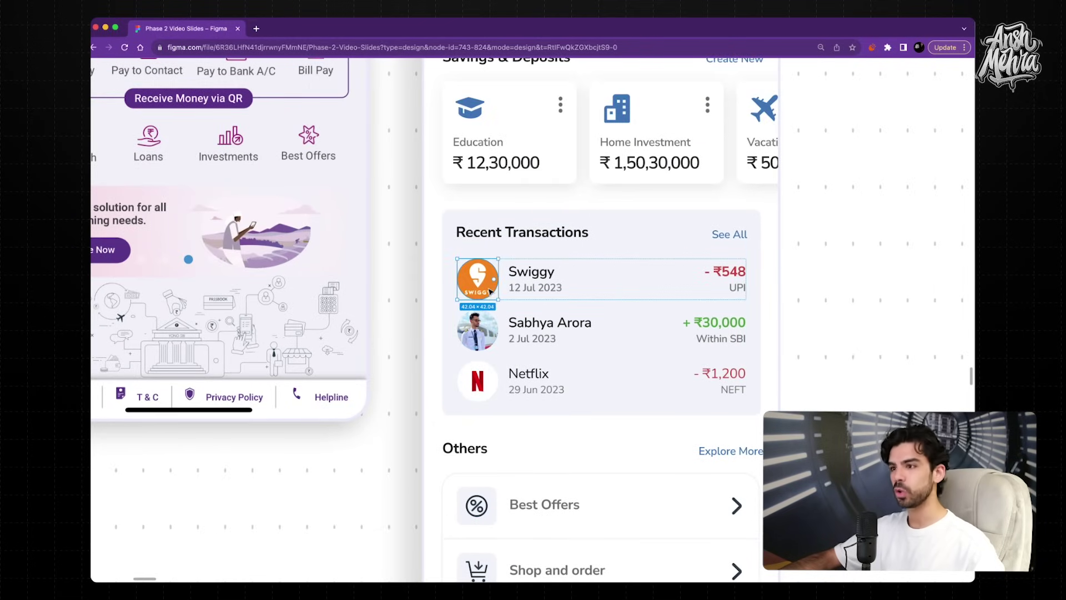
scroll(805, 300, down, 3)
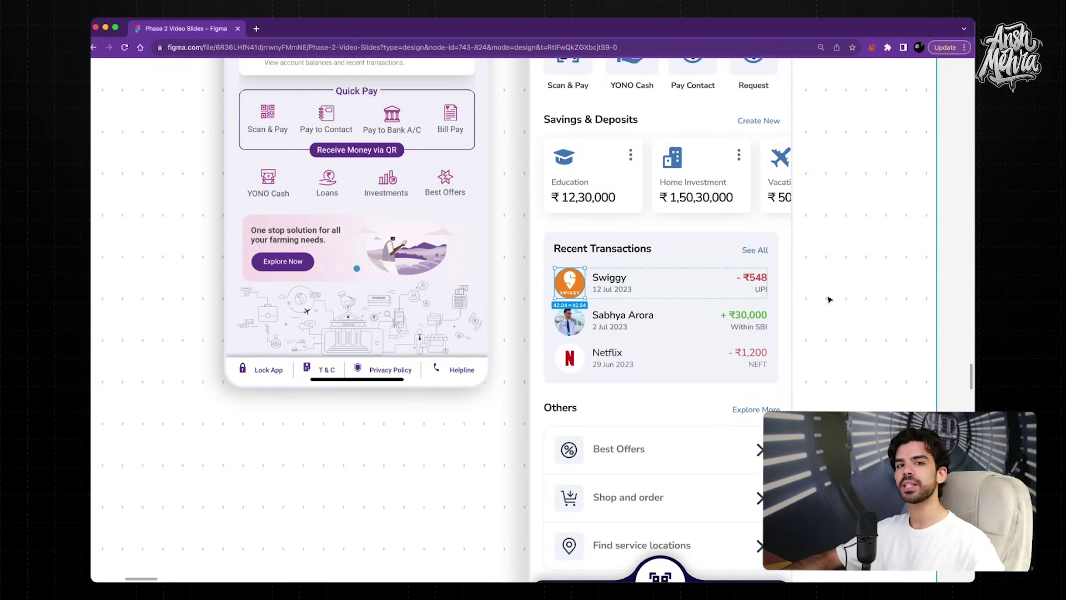
Select the Swiggy name text layer to inspect it.
click(619, 284)
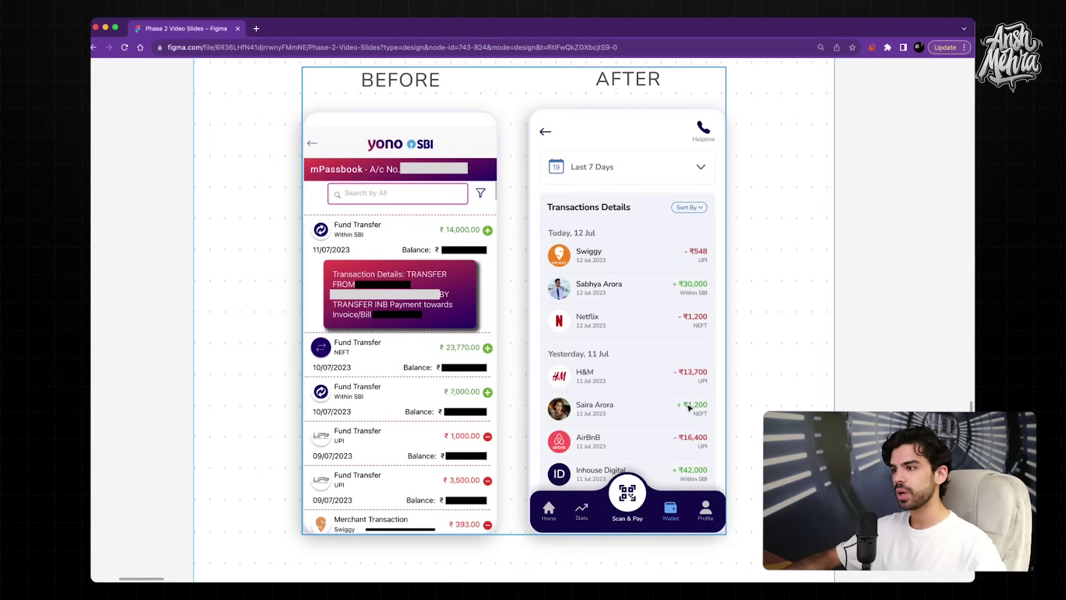
Zoom into the Transactions Details and Fund Transfer lists.
ctrl+scroll(683, 280, up, 5)
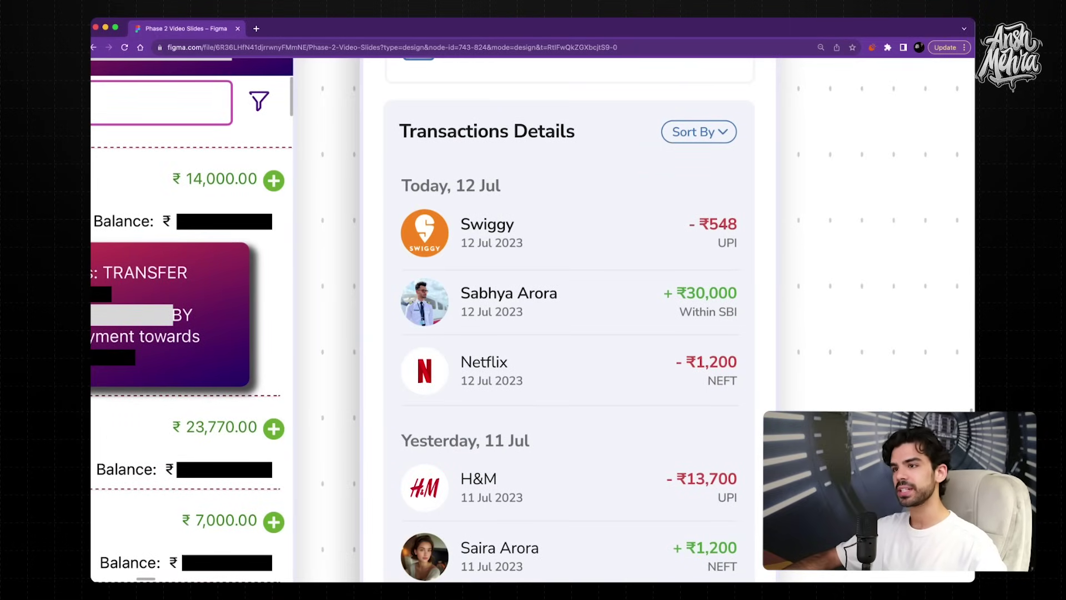
scroll(533, 319, down, 5)
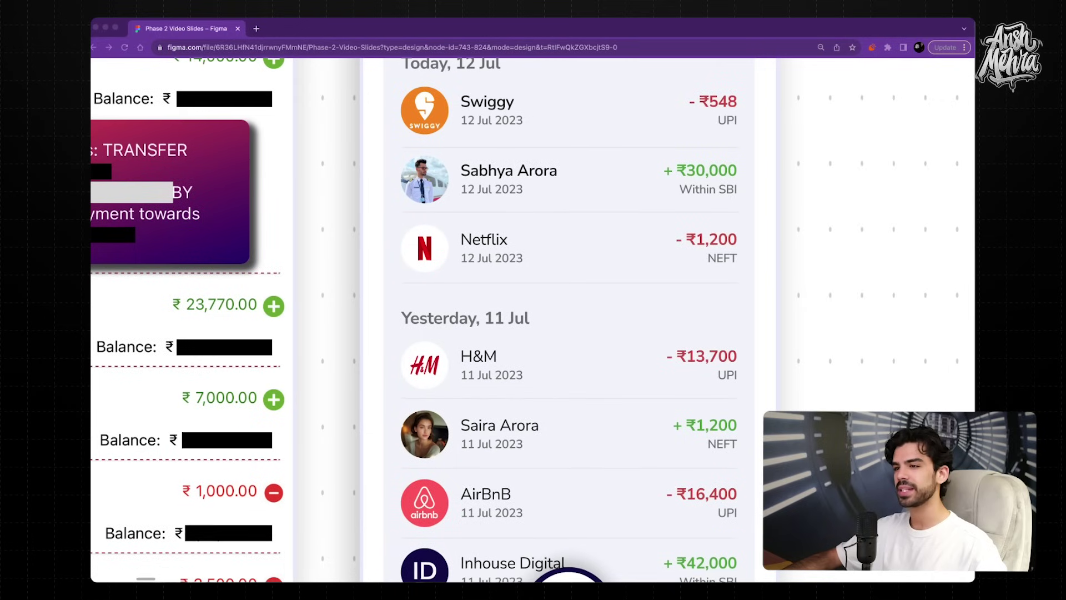
scroll(534, 319, down, 5)
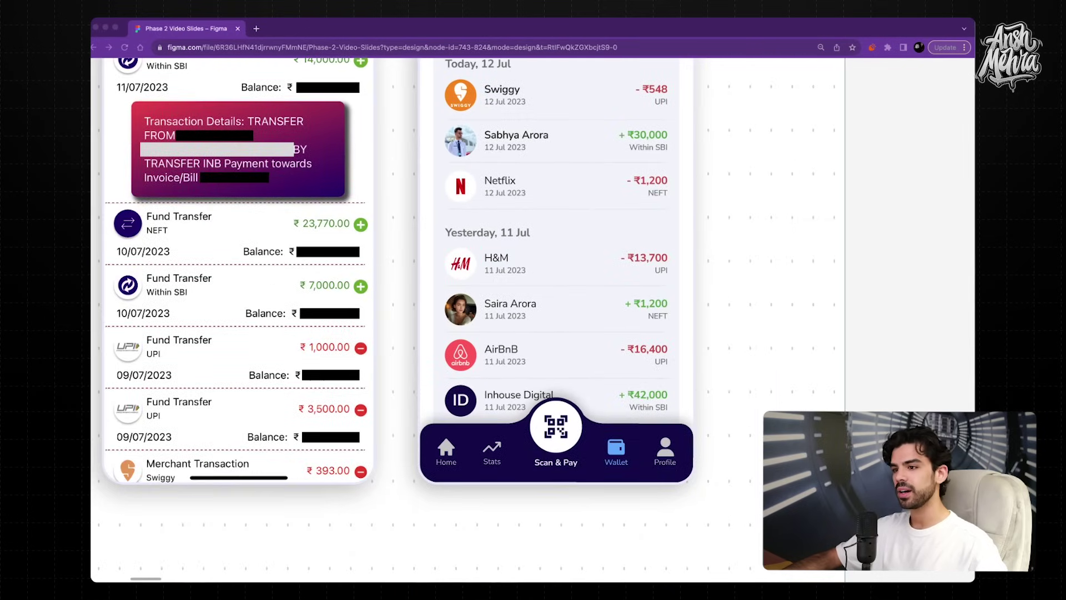
scroll(533, 319, down, 2)
scroll(549, 475, up, 5)
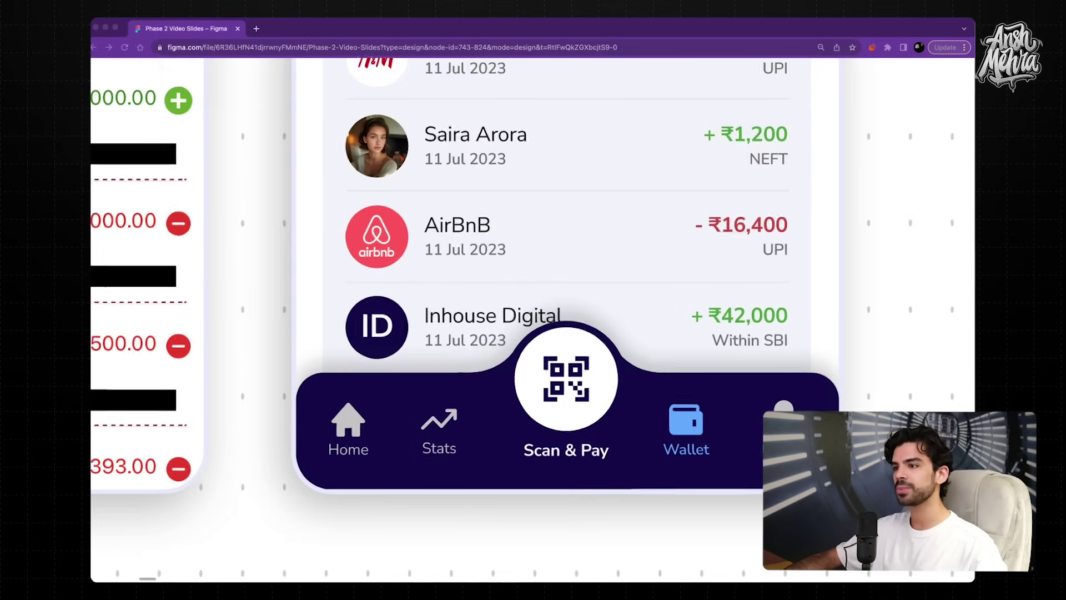
scroll(533, 320, down, 5)
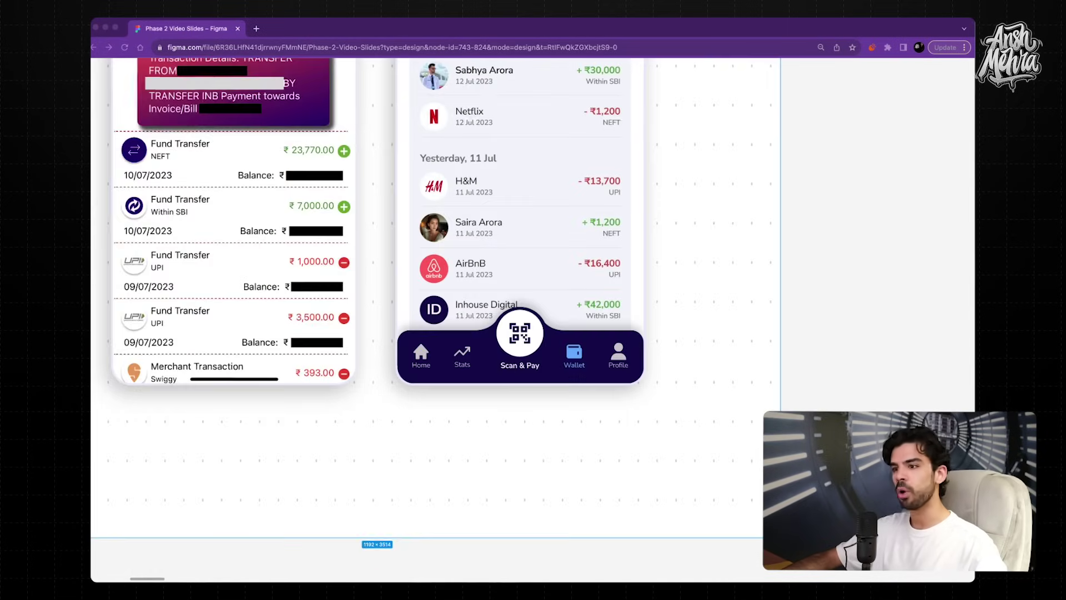
scroll(333, 250, up, 5)
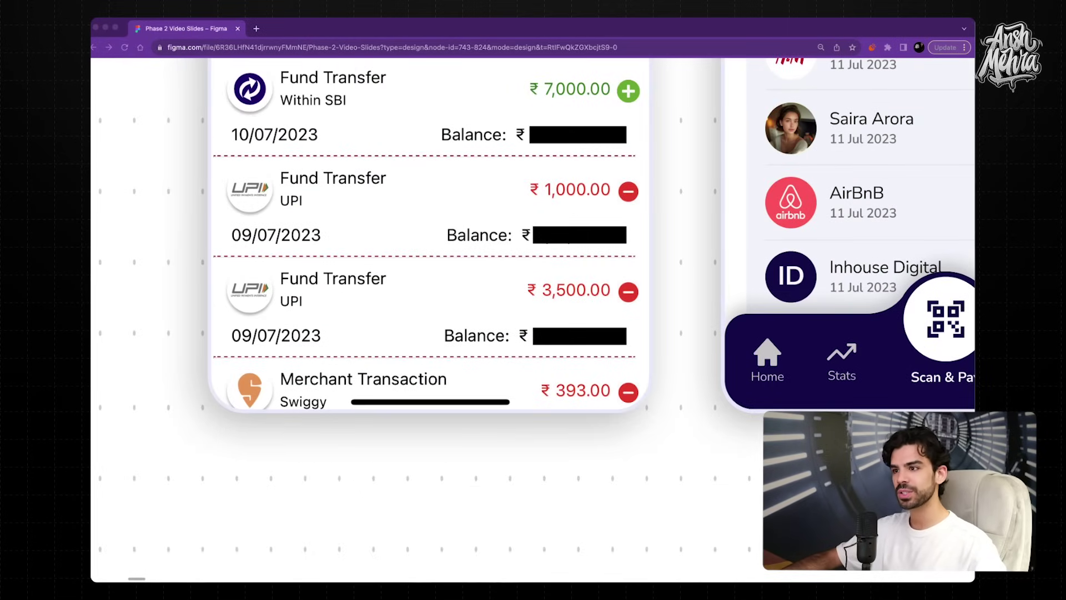
Zoom out until every research board and case study slide frame is in view.
scroll(533, 319, down, 5)
scroll(533, 319, down, 10)
scroll(534, 319, up, 3)
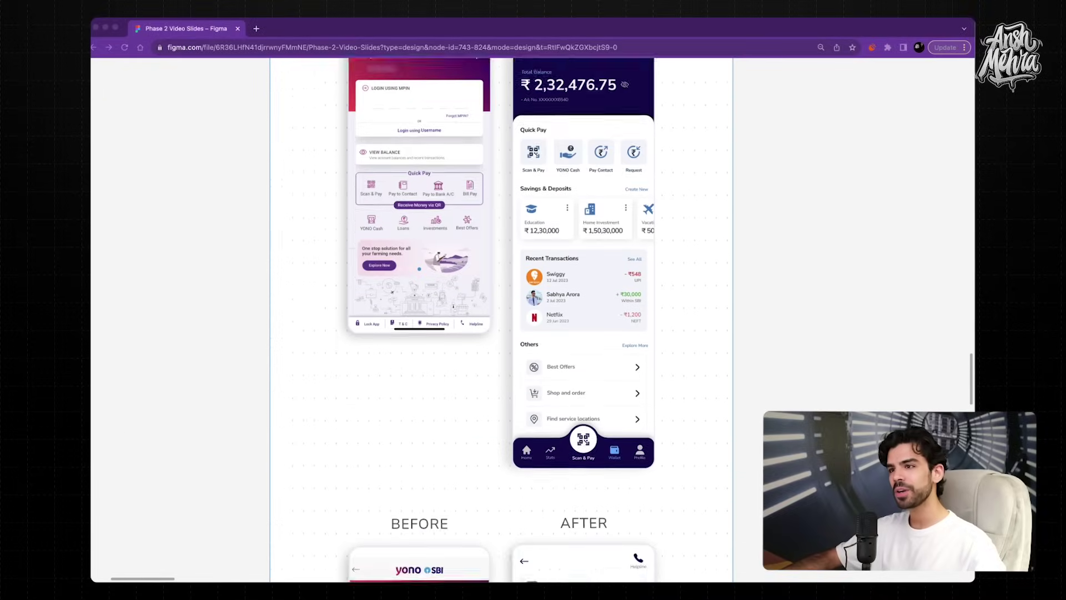
scroll(499, 278, up, 5)
scroll(472, 319, down, 3)
scroll(472, 320, down, 10)
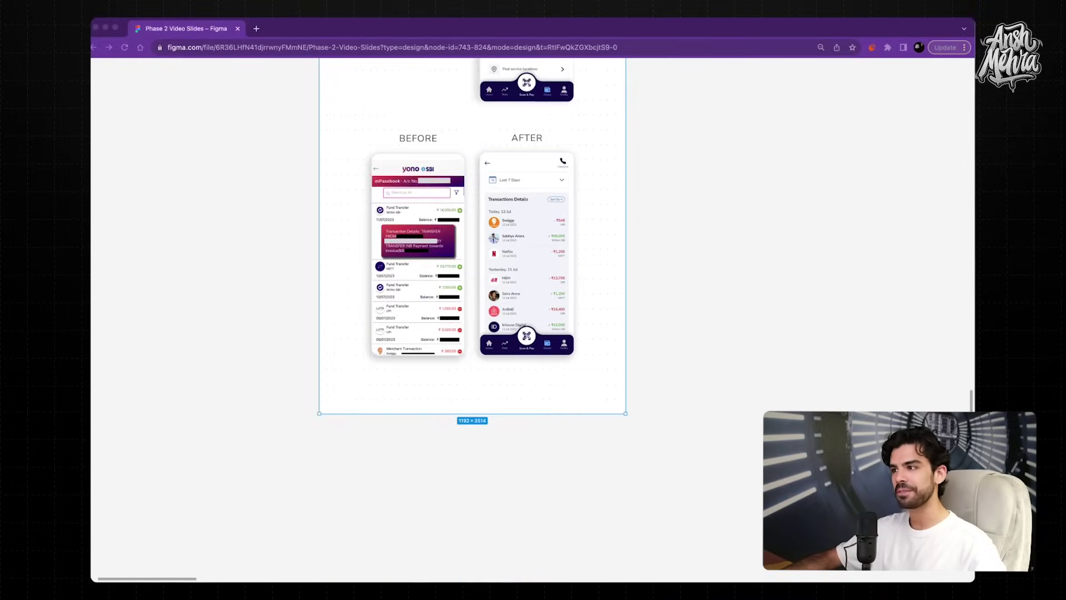
scroll(472, 319, down, 3)
scroll(472, 319, down, 10)
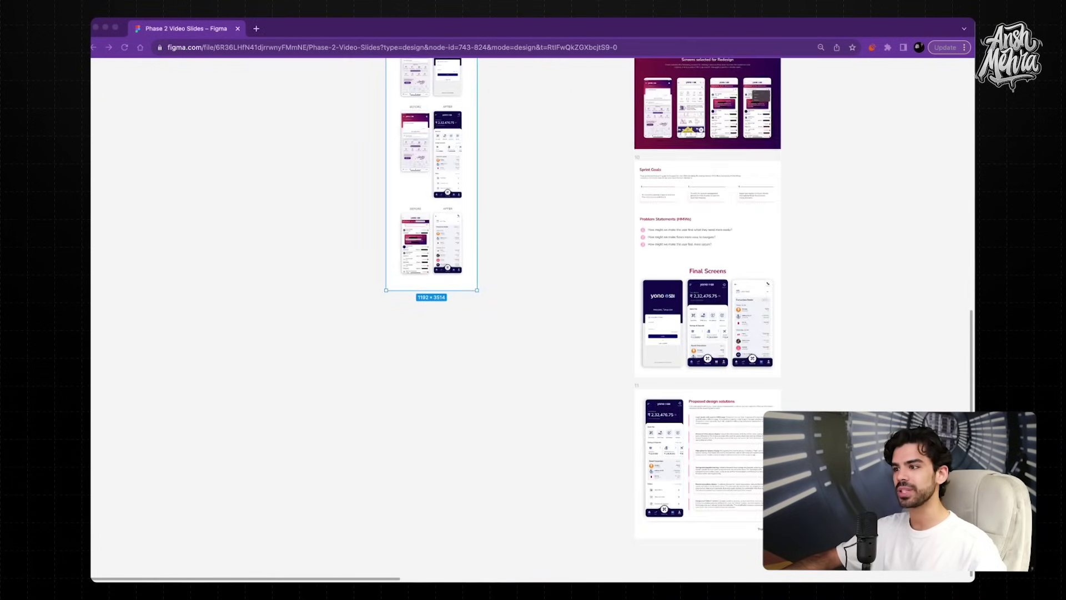
scroll(533, 320, up, 5)
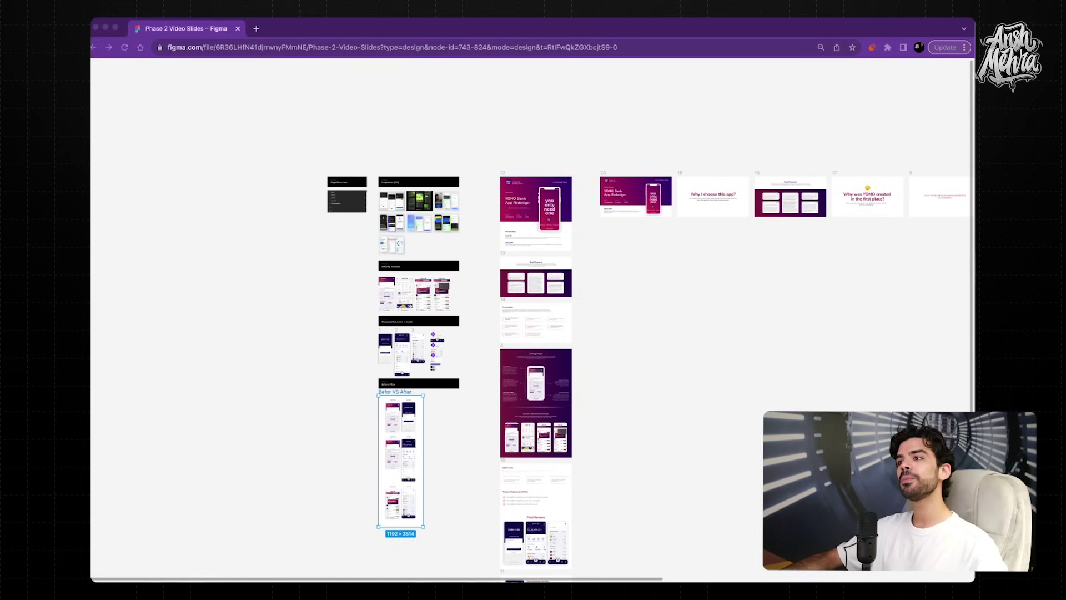
Zoom onto the title slide and select its phone mockup.
scroll(545, 204, up, 10)
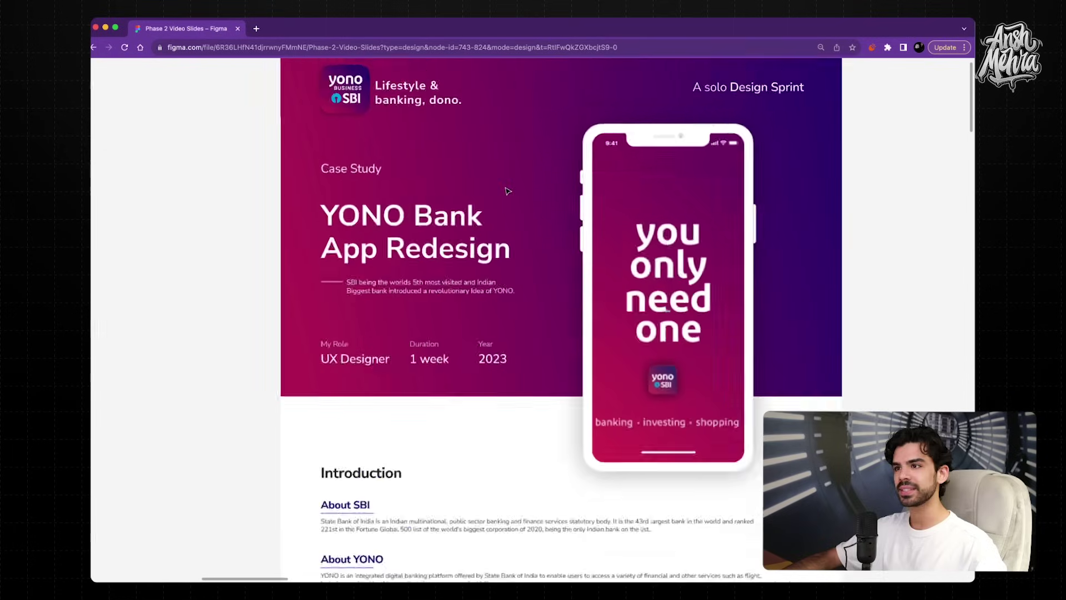
scroll(533, 319, up, 3)
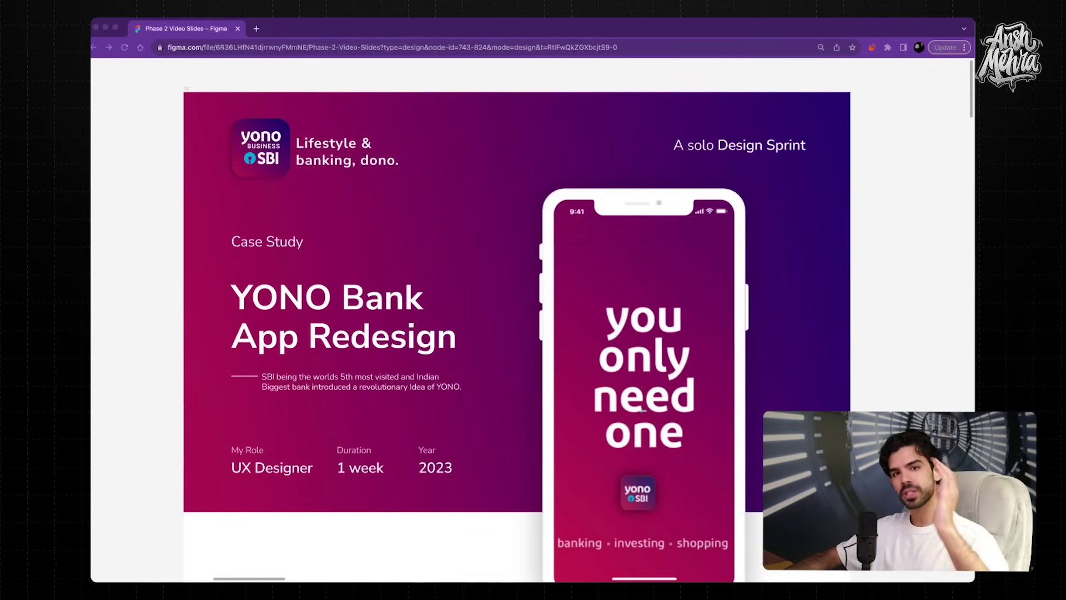
scroll(516, 333, down, 3)
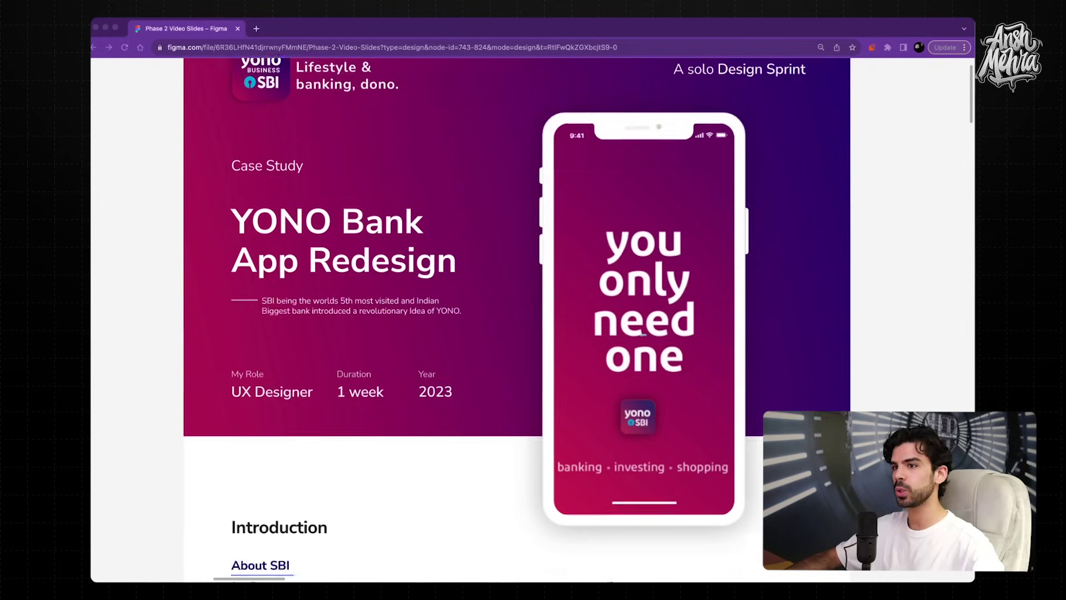
scroll(517, 333, up, 3)
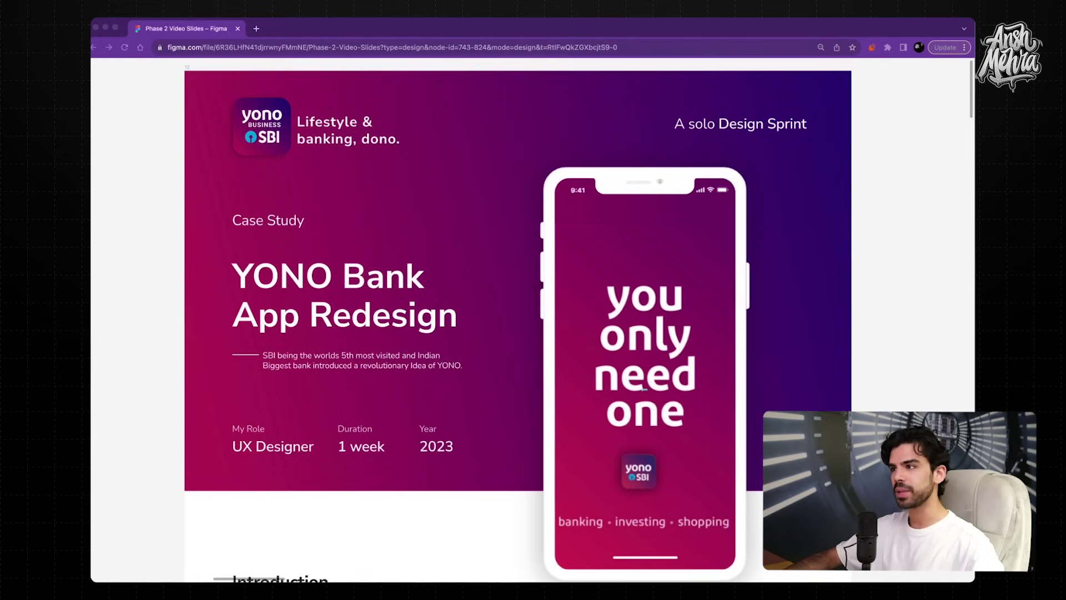
click(642, 344)
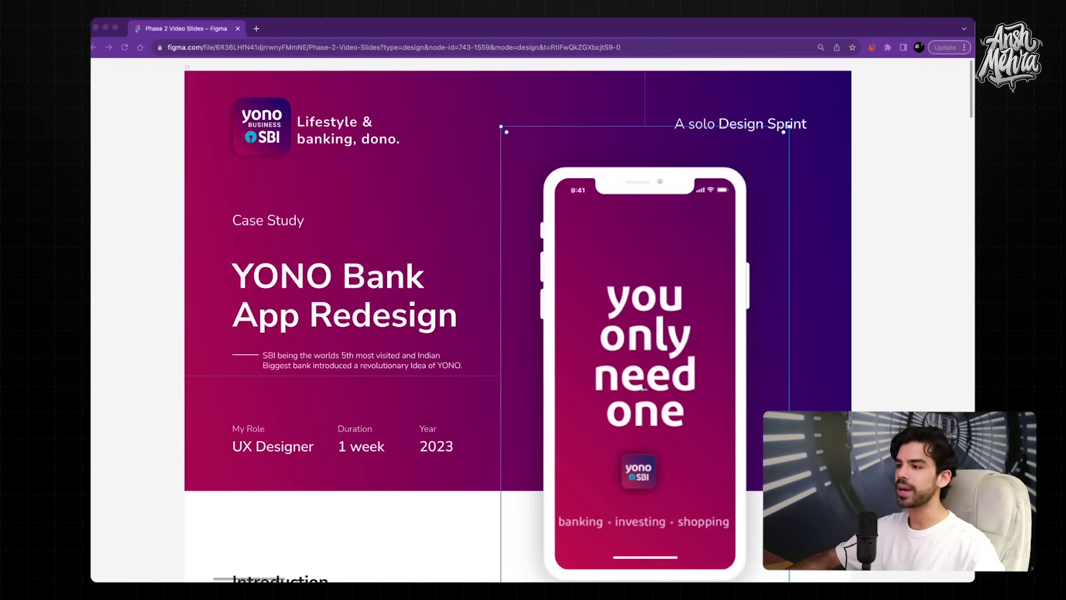
Scroll down the case study slide to the Introduction with About SBI and About YONO.
scroll(500, 320, down, 2)
scroll(500, 320, right, 2)
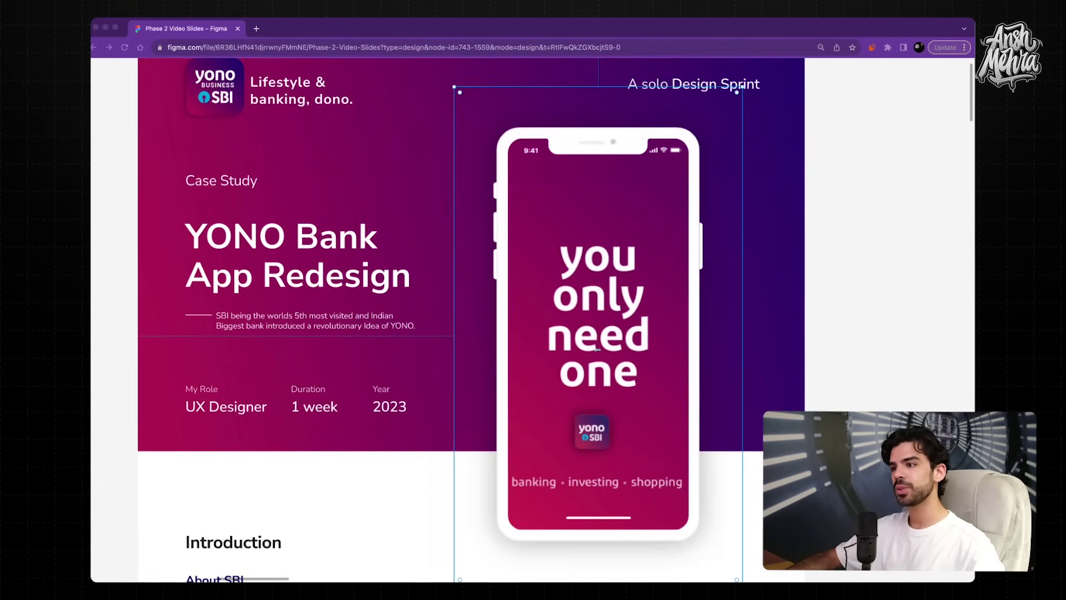
scroll(596, 350, up, 5)
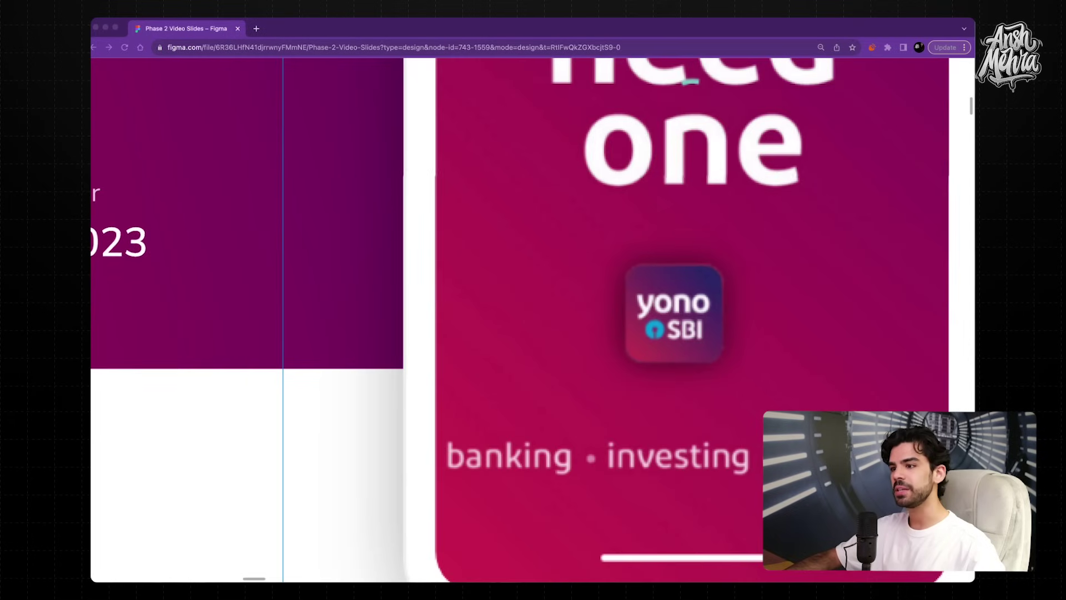
scroll(597, 350, down, 5)
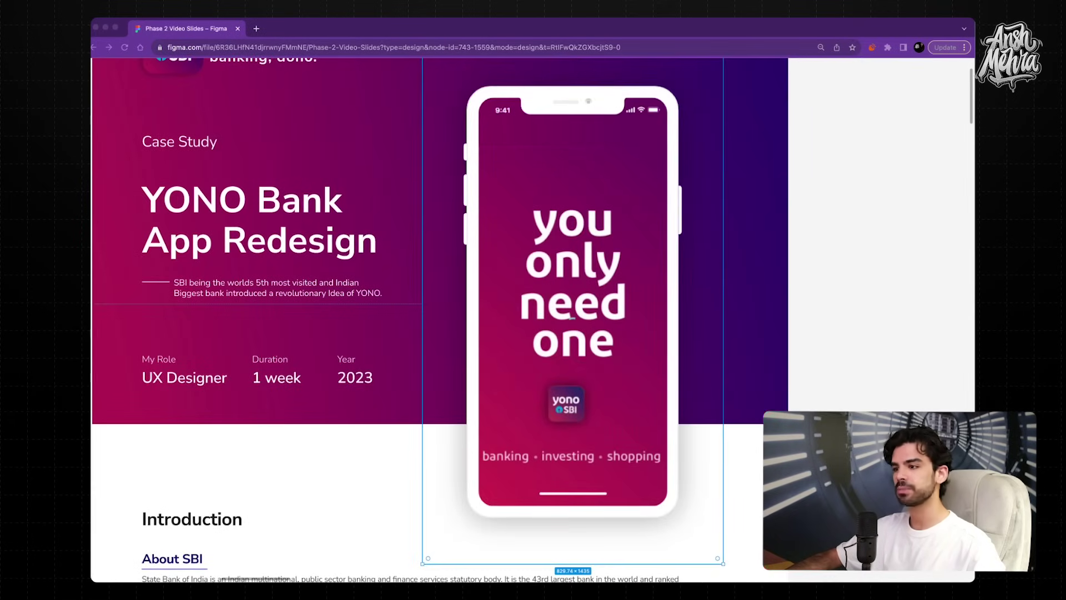
scroll(569, 318, down, 3)
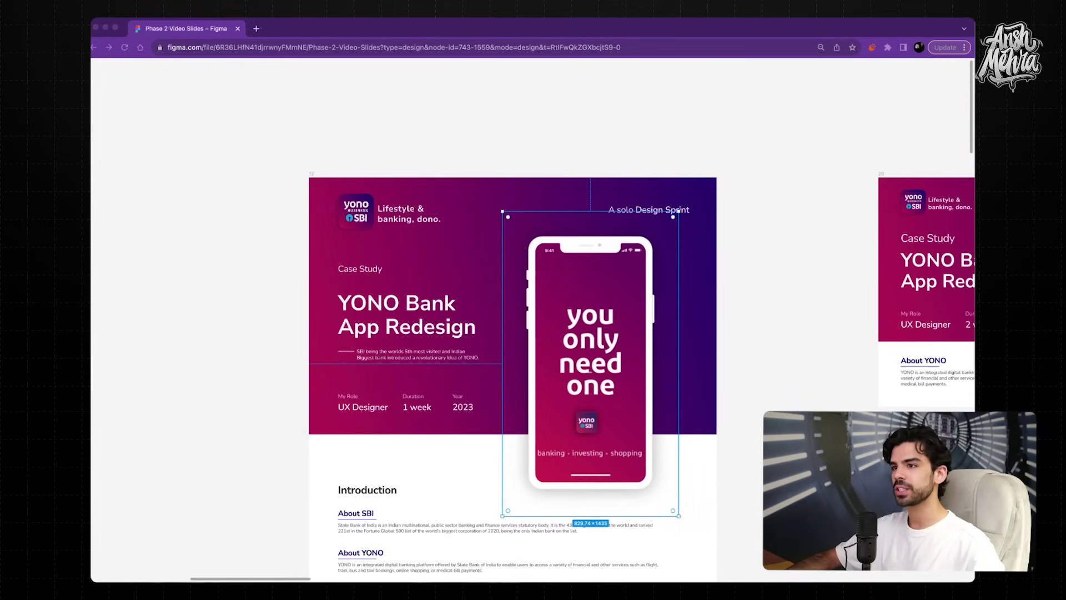
scroll(591, 355, up, 5)
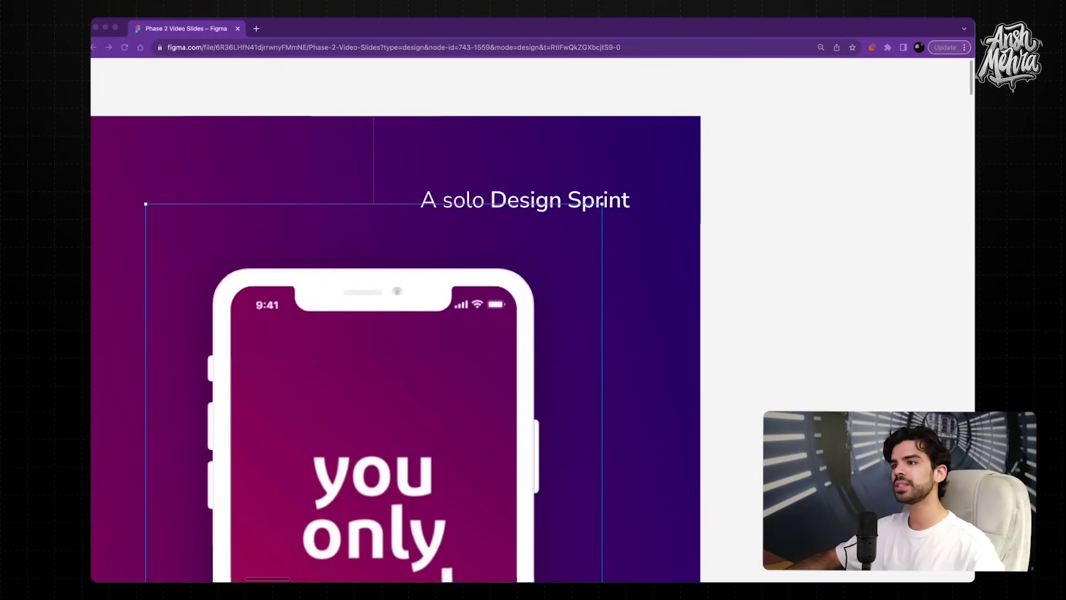
scroll(406, 529, down, 4)
scroll(534, 390, up, 2)
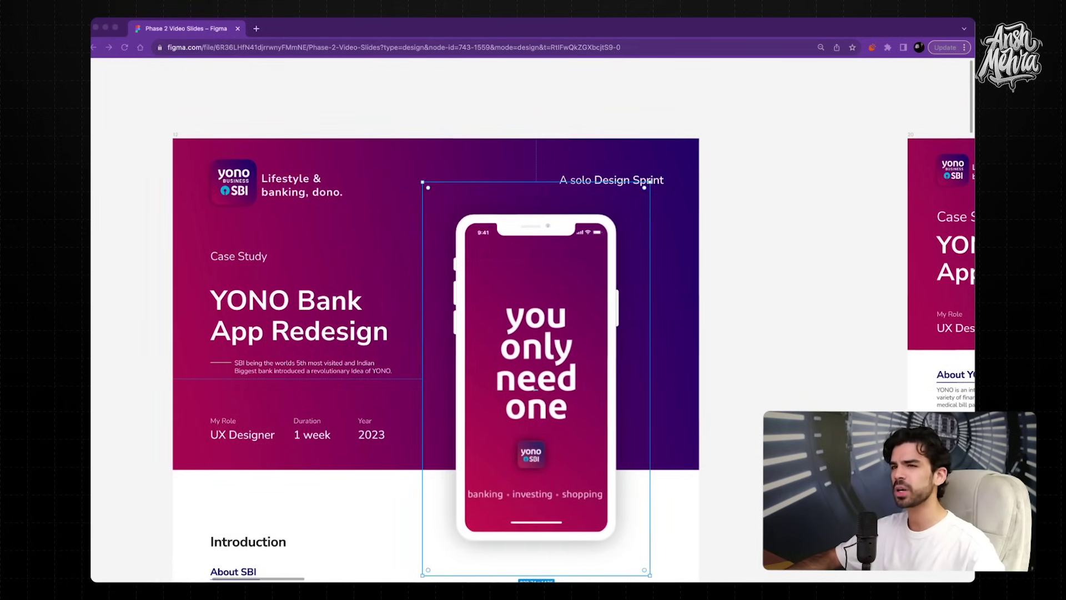
scroll(535, 389, down, 1)
scroll(541, 386, up, 1)
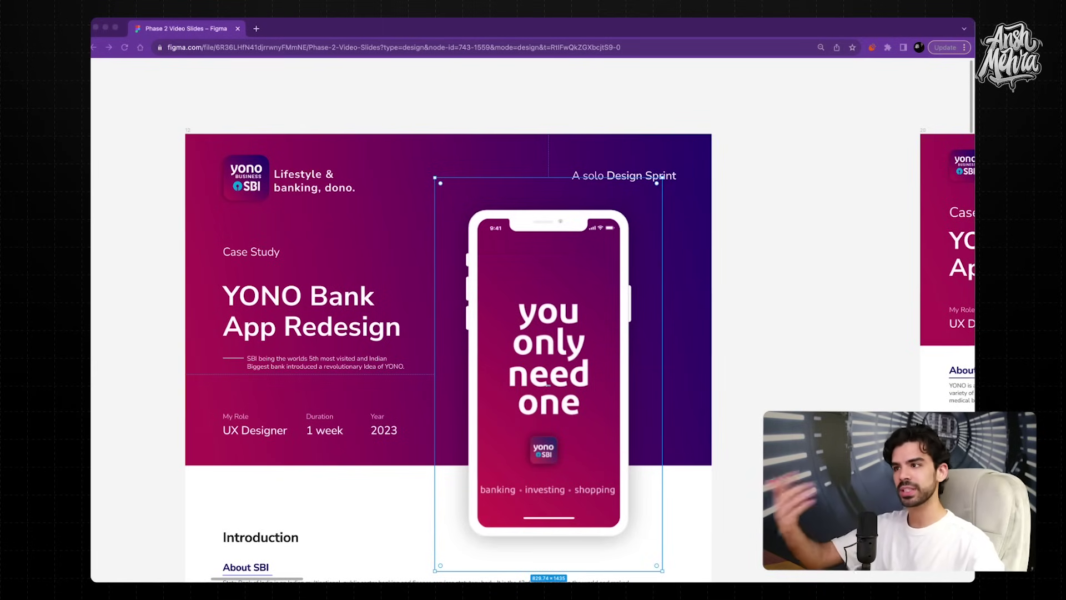
scroll(548, 385, up, 4)
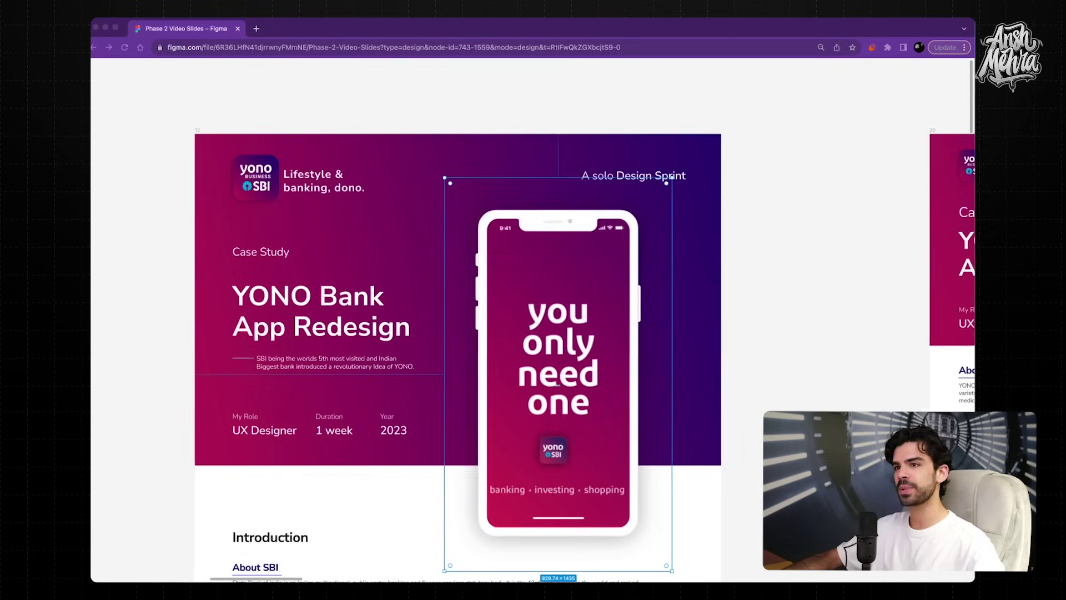
scroll(402, 270, up, 1)
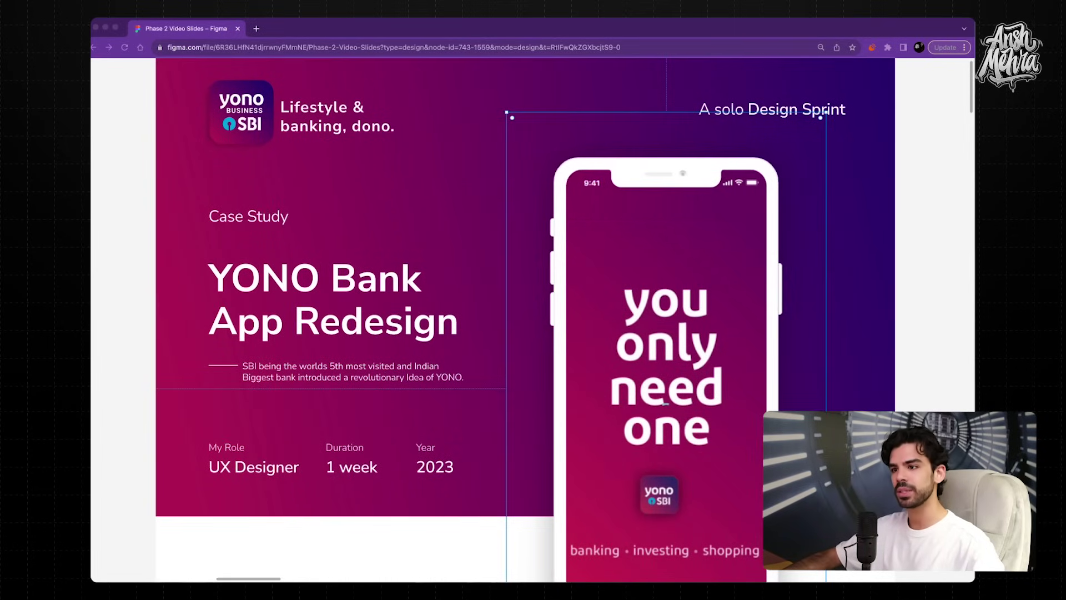
scroll(525, 319, down, 5)
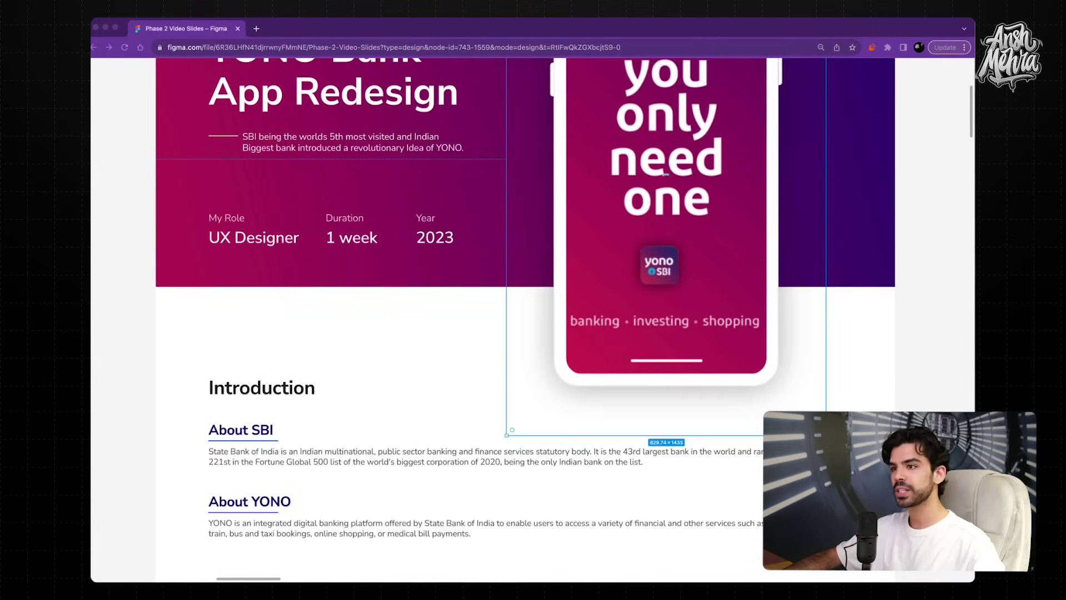
scroll(526, 320, down, 3)
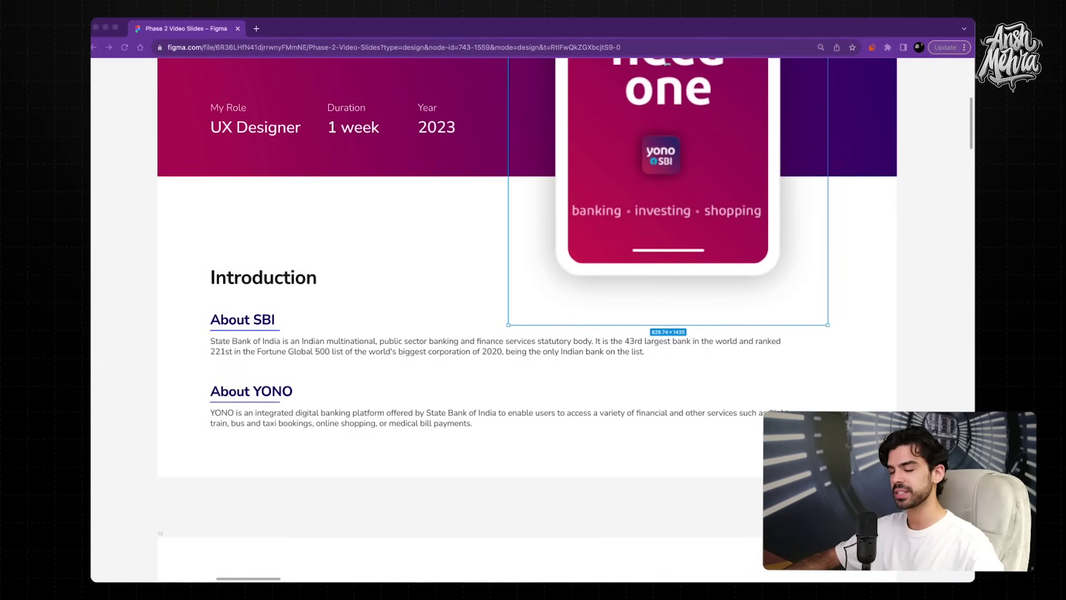
Scroll the canvas from the Desk Research frame down to the Key Insights slide.
scroll(526, 319, down, 10)
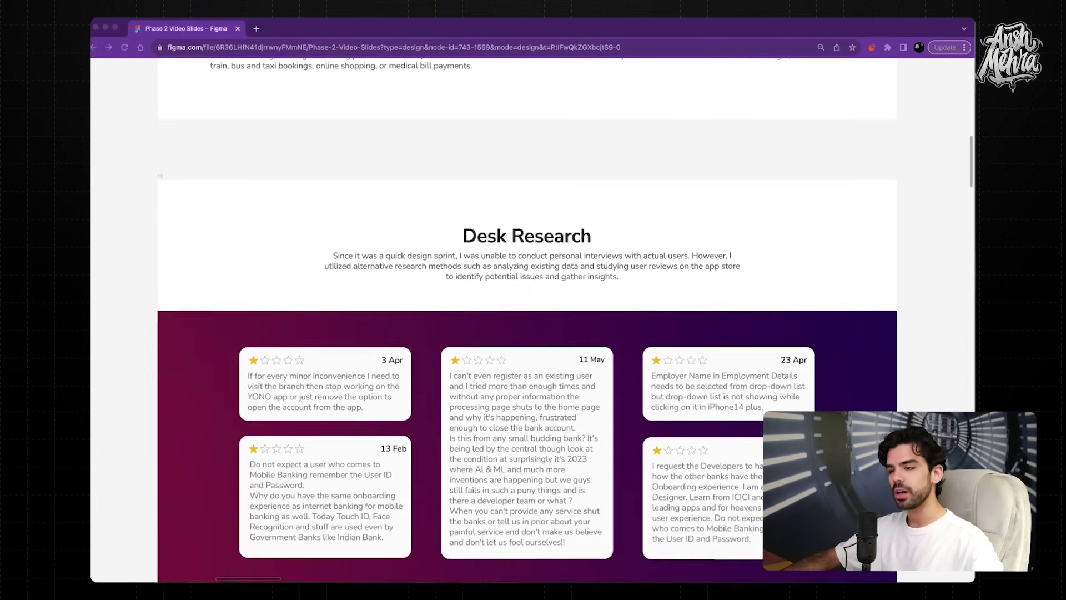
scroll(467, 312, up, 3)
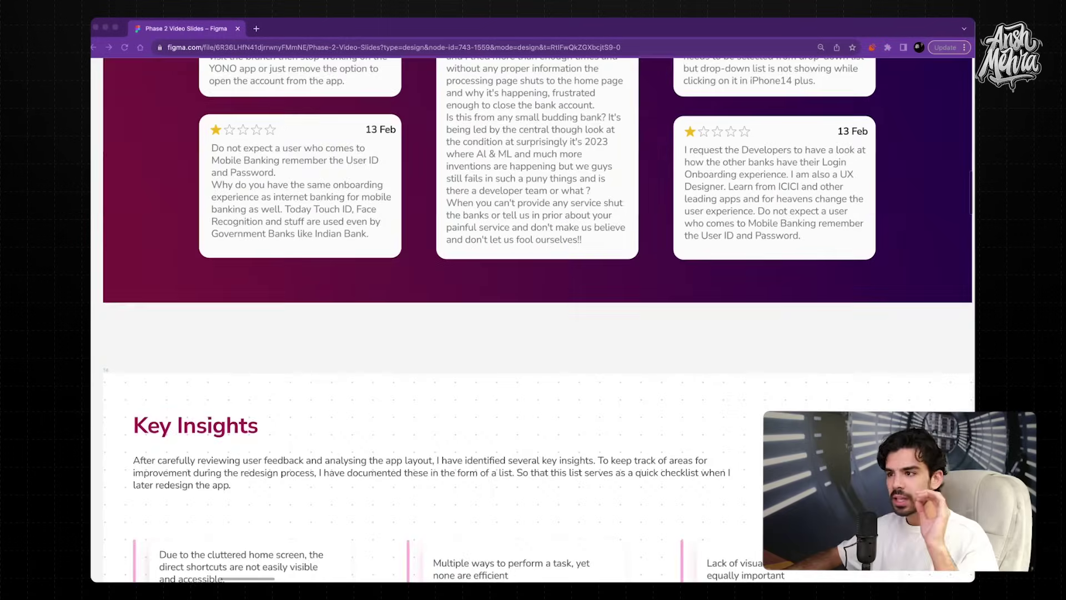
scroll(537, 319, down, 5)
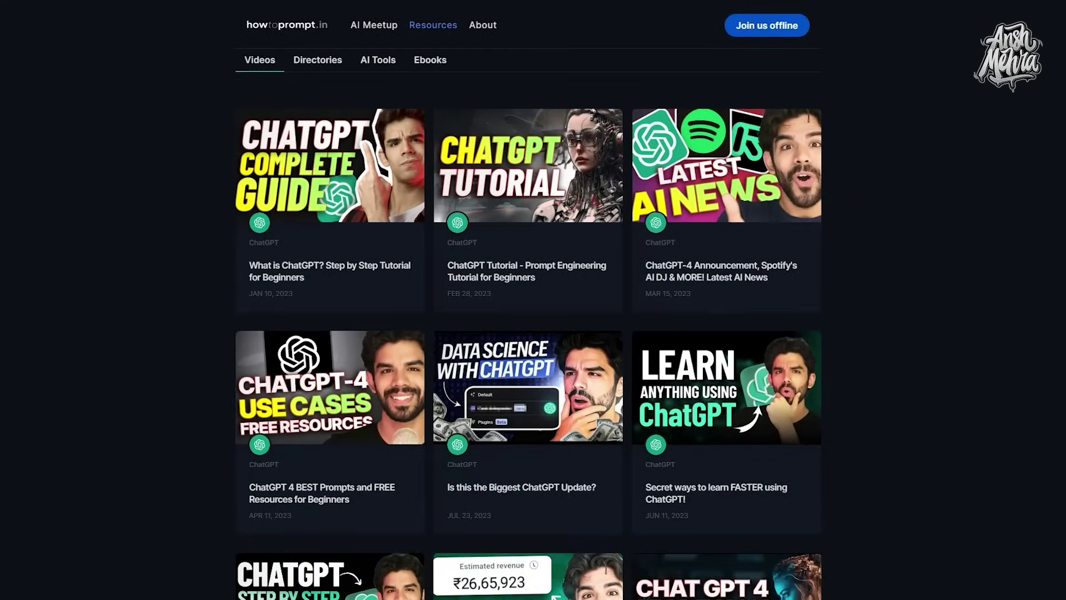
Browse the Directories and AI Tools resources on howtoprompt.in, ending on the Ebooks section.
click(317, 60)
click(378, 60)
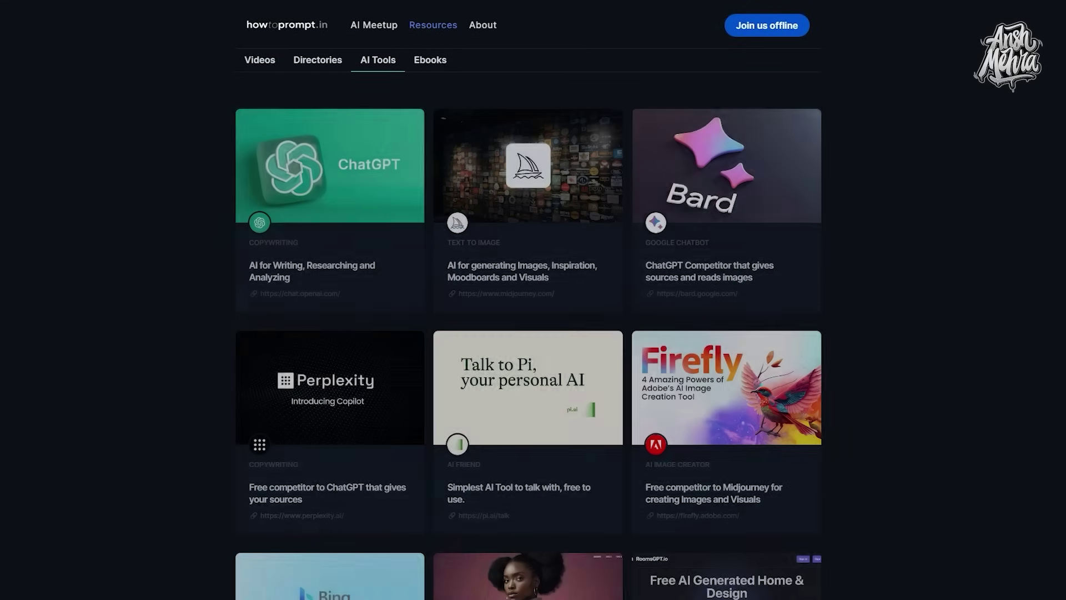
click(430, 60)
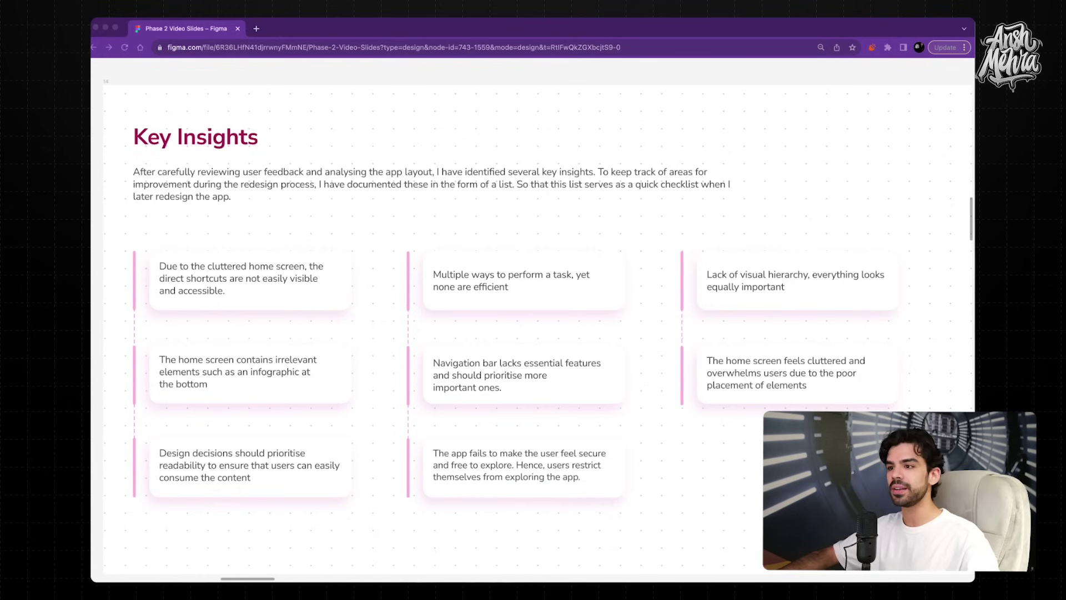
Advance to the slide annotating problems in the existing YONO home screen.
key(n)
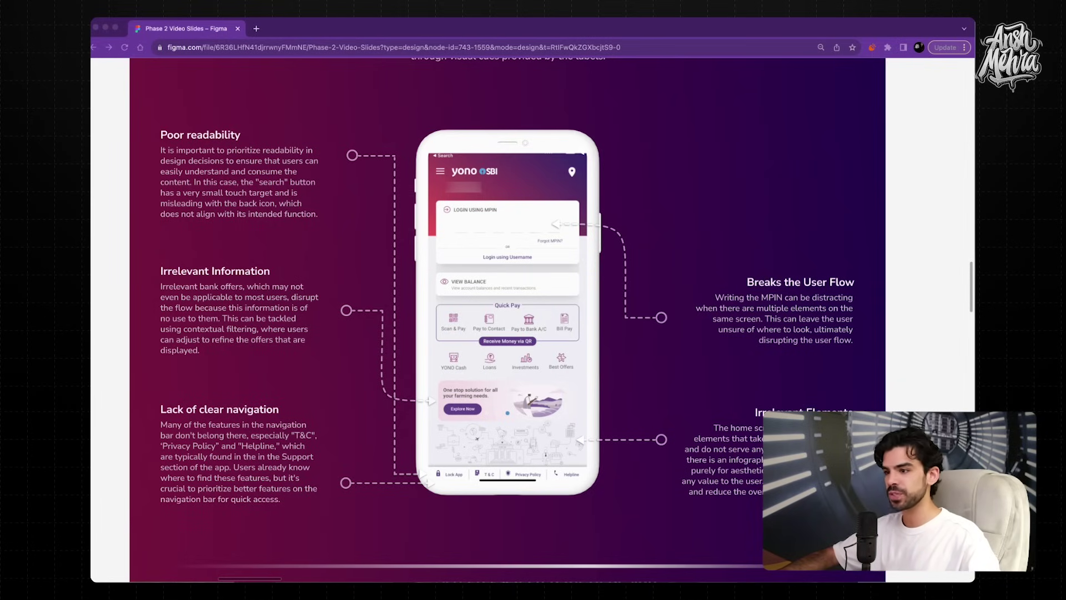
Advance past Screens selected for Redesign to the Sprint Goals and Problem Statements slide.
key(n)
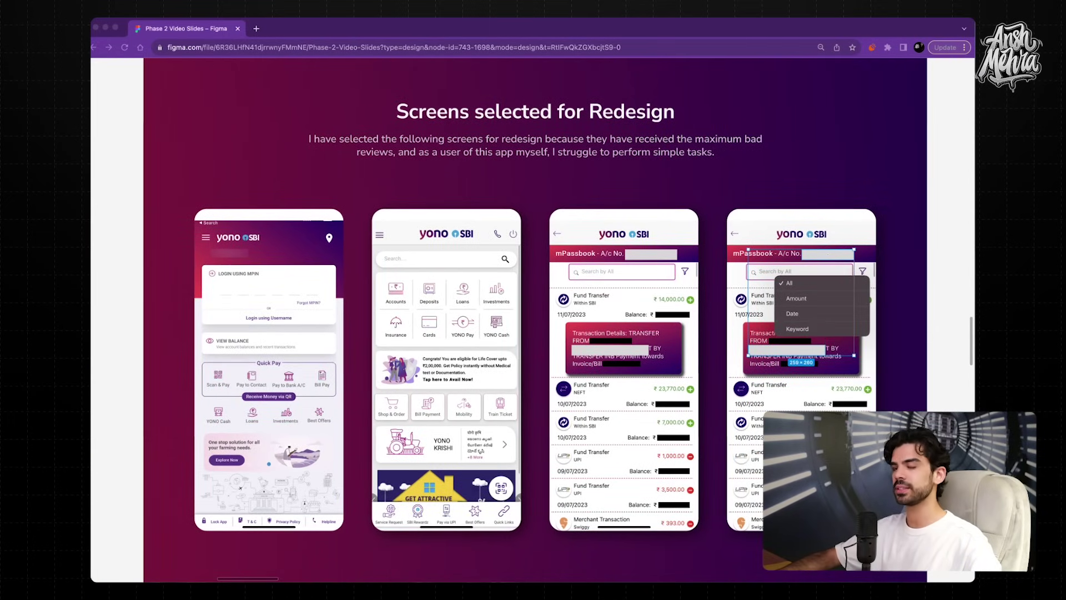
key(n)
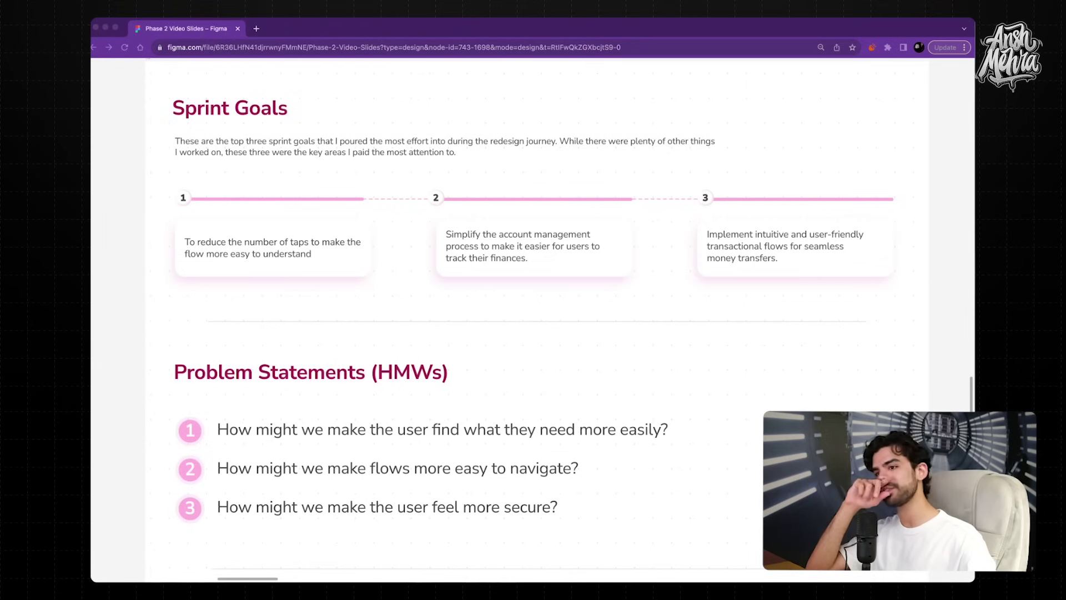
scroll(536, 313, down, 2)
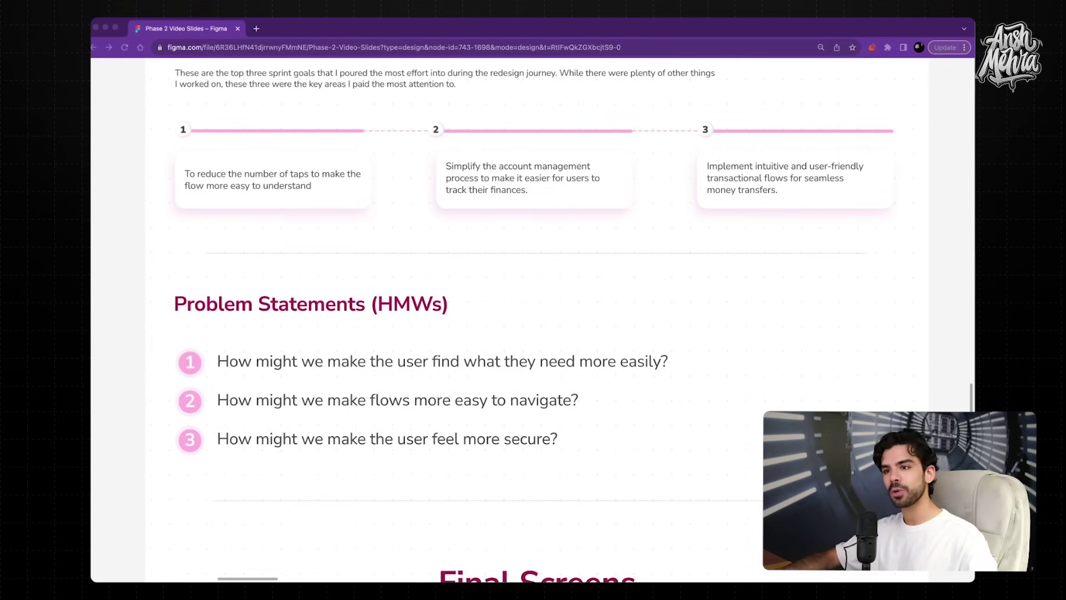
scroll(526, 320, right, 1)
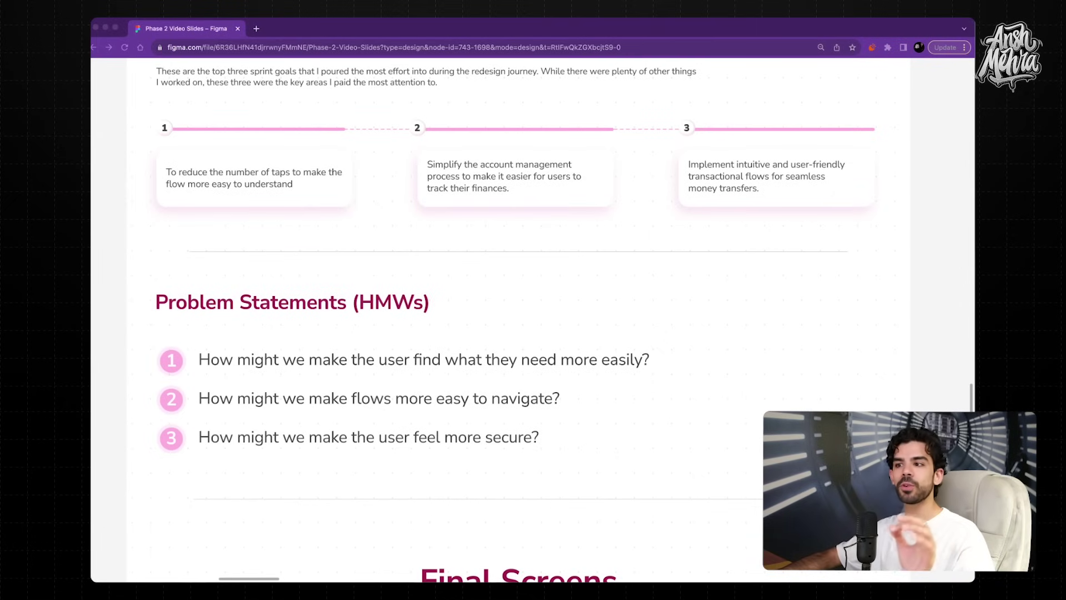
scroll(526, 320, down, 2)
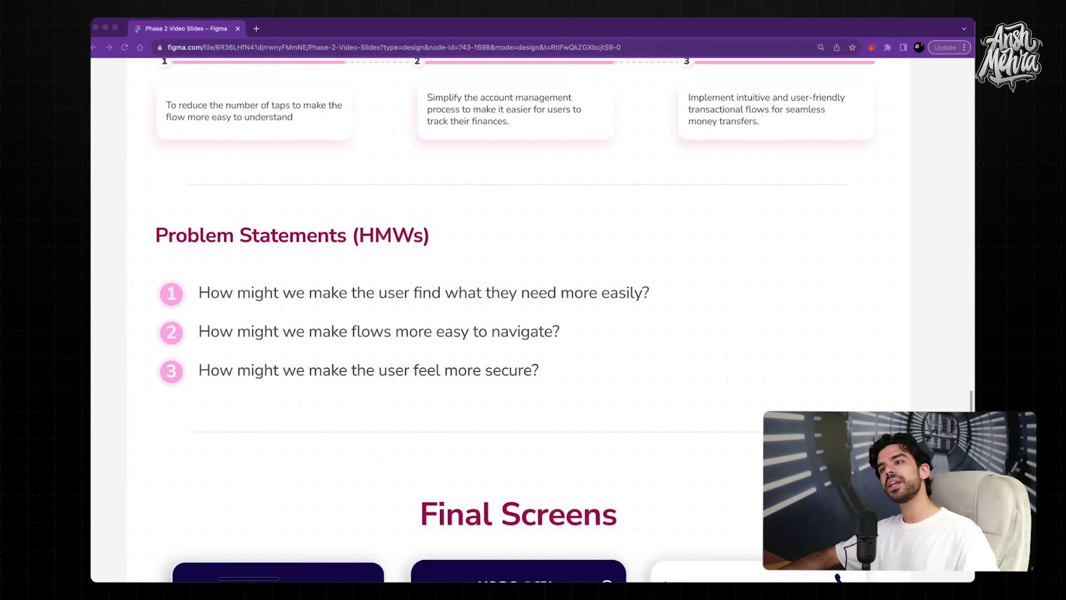
click(292, 235)
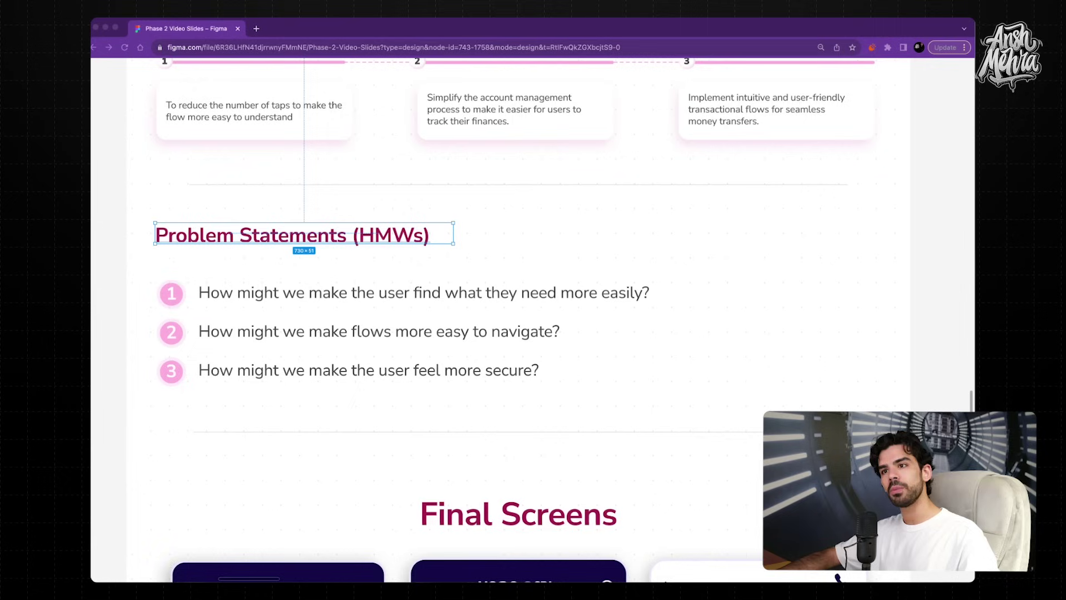
Replace 'How might we m' with 'M' in all three problem statements so each starts 'Make'.
click(374, 293)
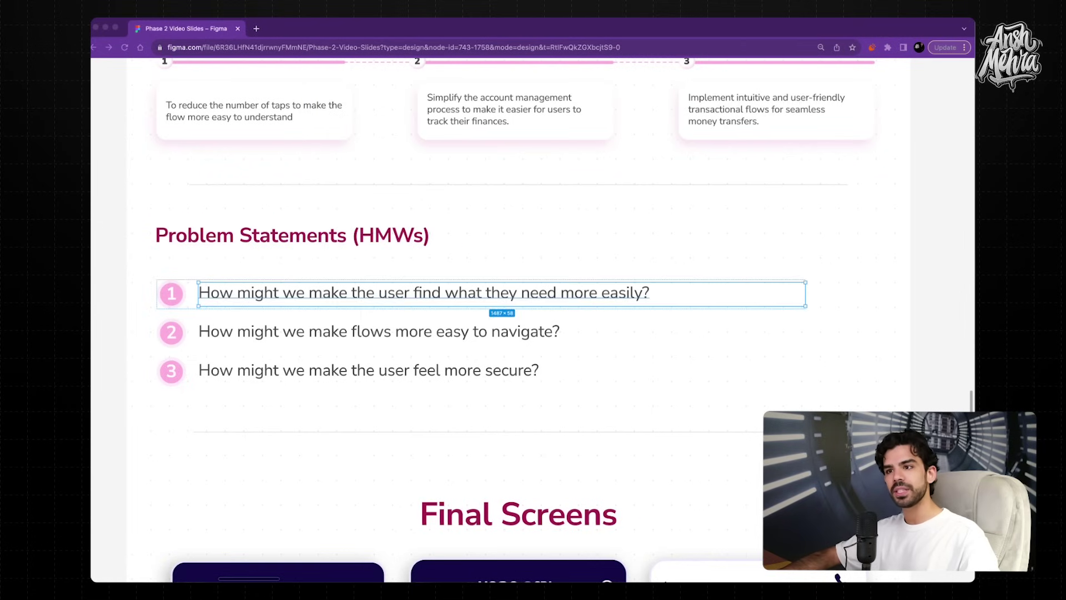
double_click(374, 293)
drag(322, 292, 189, 293)
text(M)
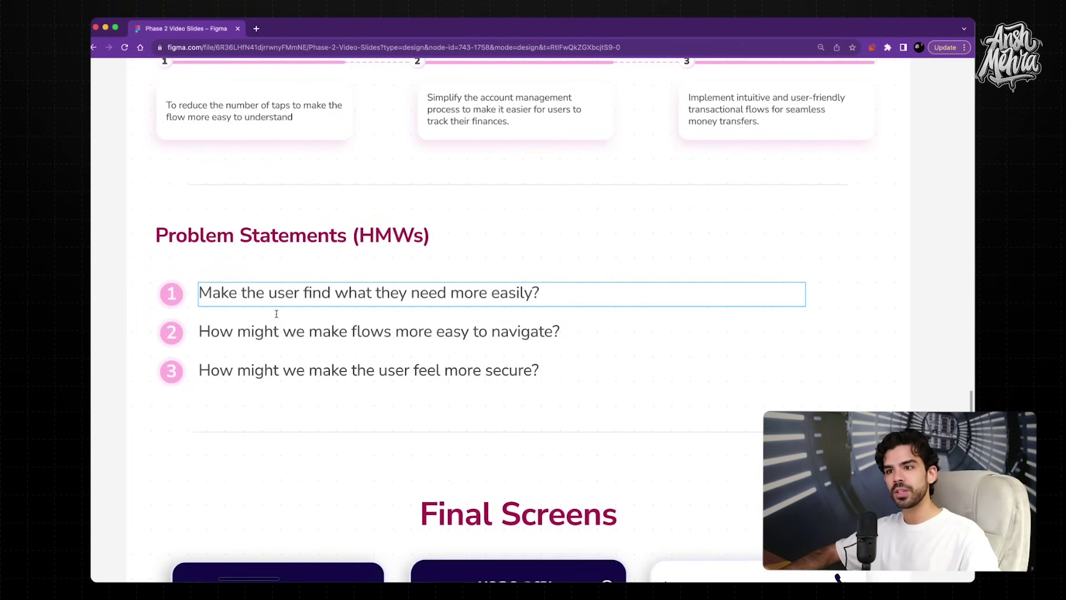
double_click(322, 331)
drag(321, 332, 191, 330)
text(M)
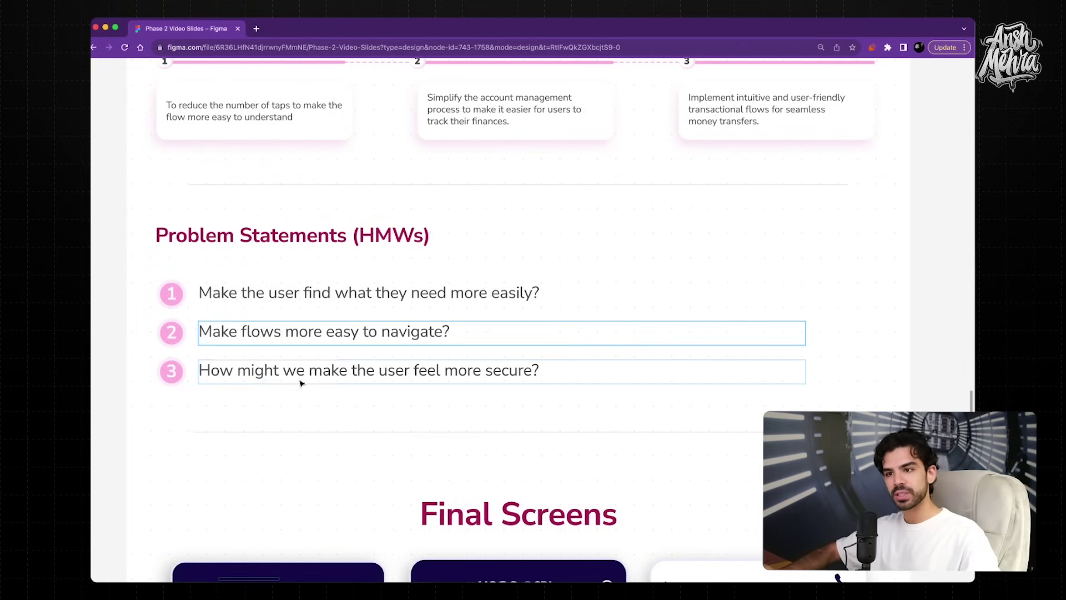
double_click(327, 370)
drag(327, 371, 189, 370)
text(M)
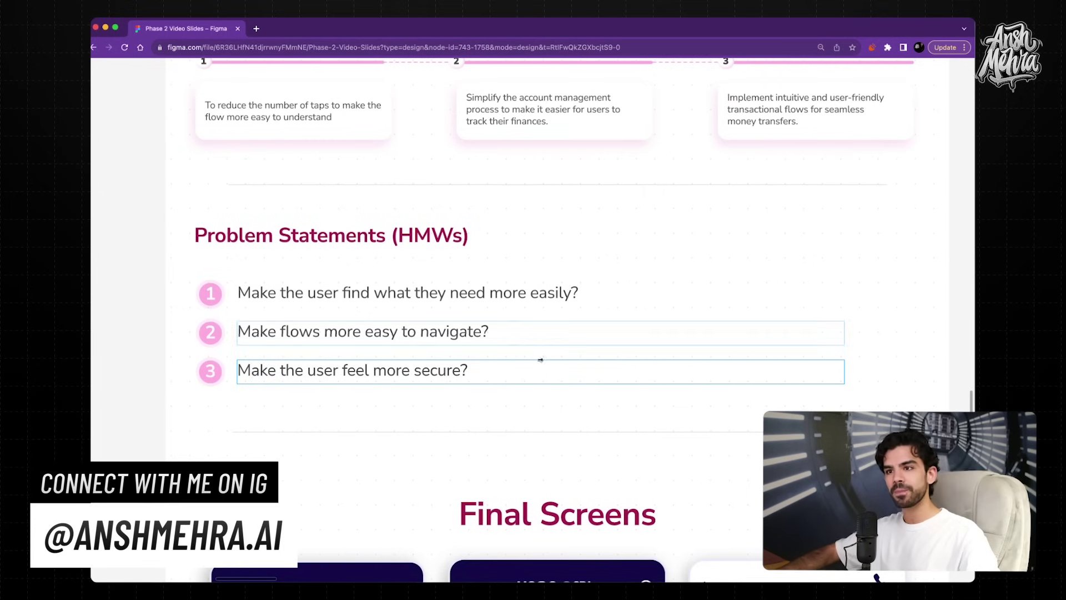
scroll(422, 244, right, 2)
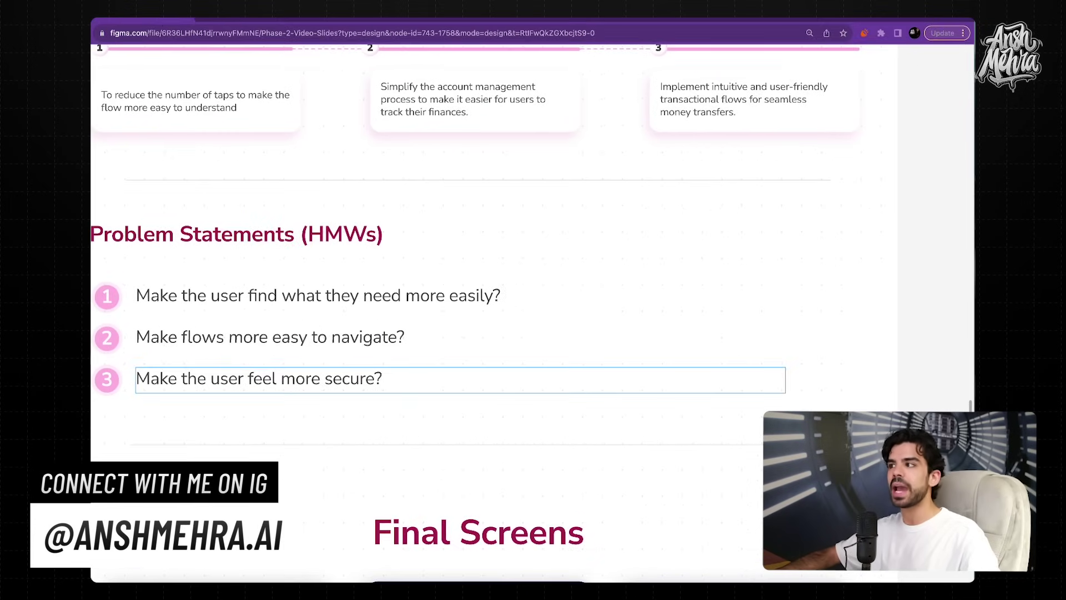
scroll(511, 311, left, 2)
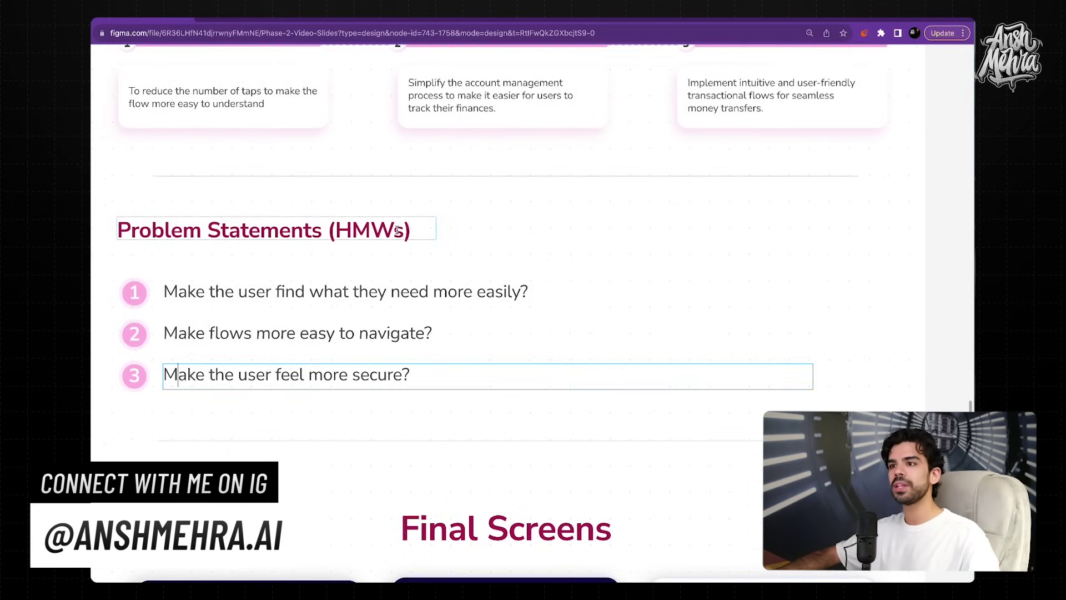
scroll(511, 311, down, 2)
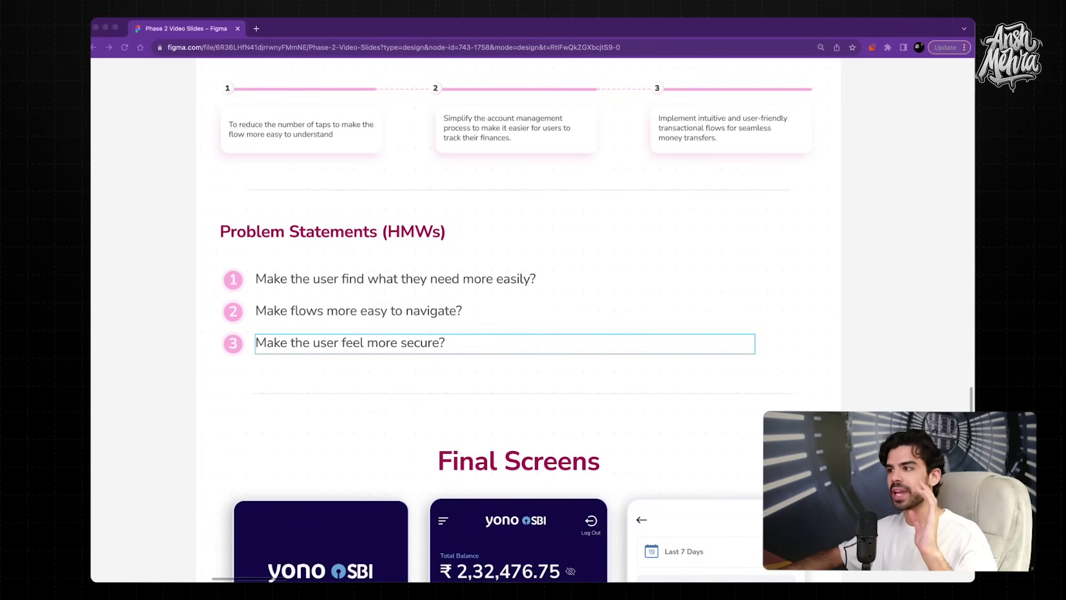
Scroll down to the Final Screens slide with the three redesigned phone mockups.
scroll(545, 303, down, 7)
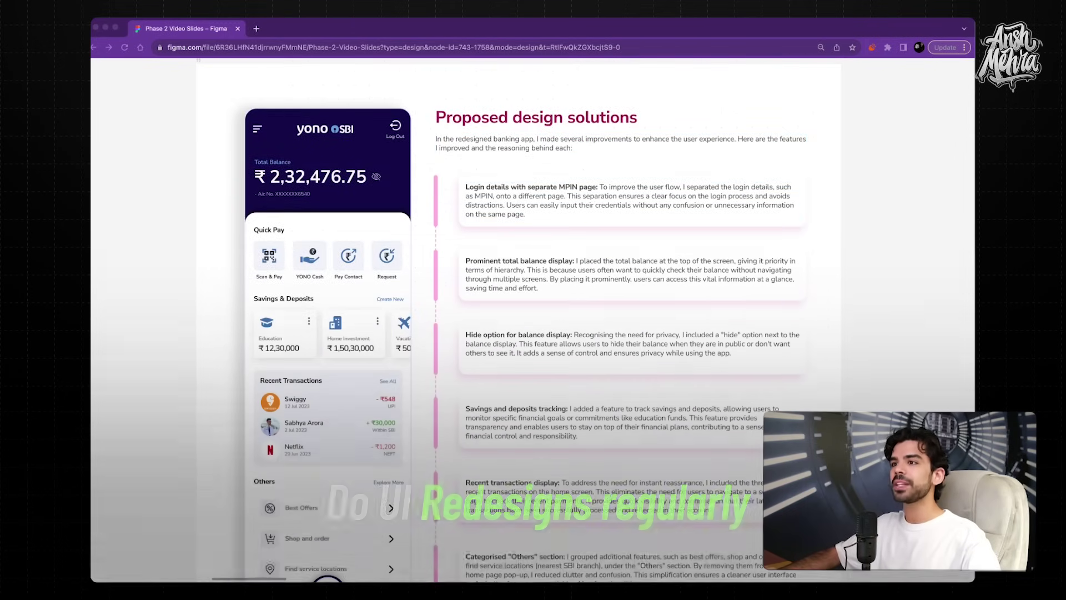
scroll(518, 306, down, 3)
scroll(519, 305, up, 1)
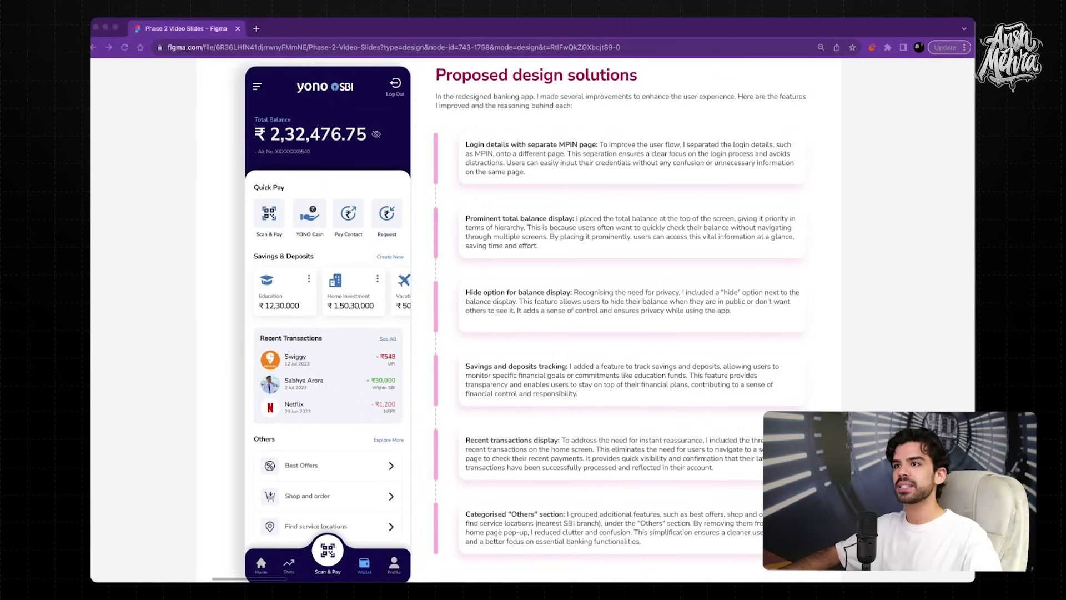
scroll(518, 306, right, 2)
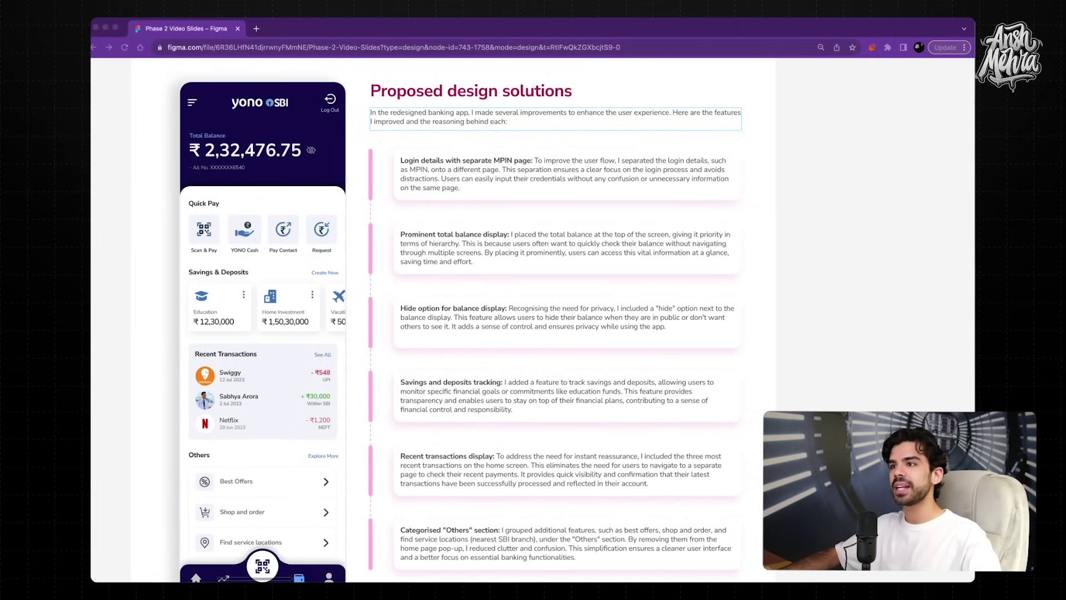
scroll(518, 306, up, 3)
scroll(518, 306, right, 3)
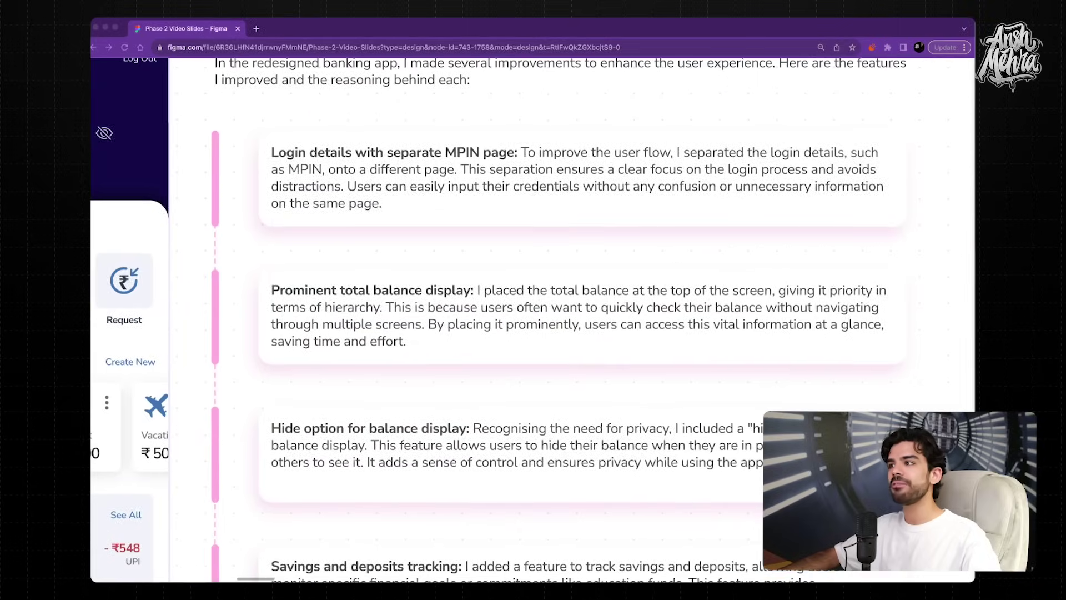
scroll(519, 306, left, 1)
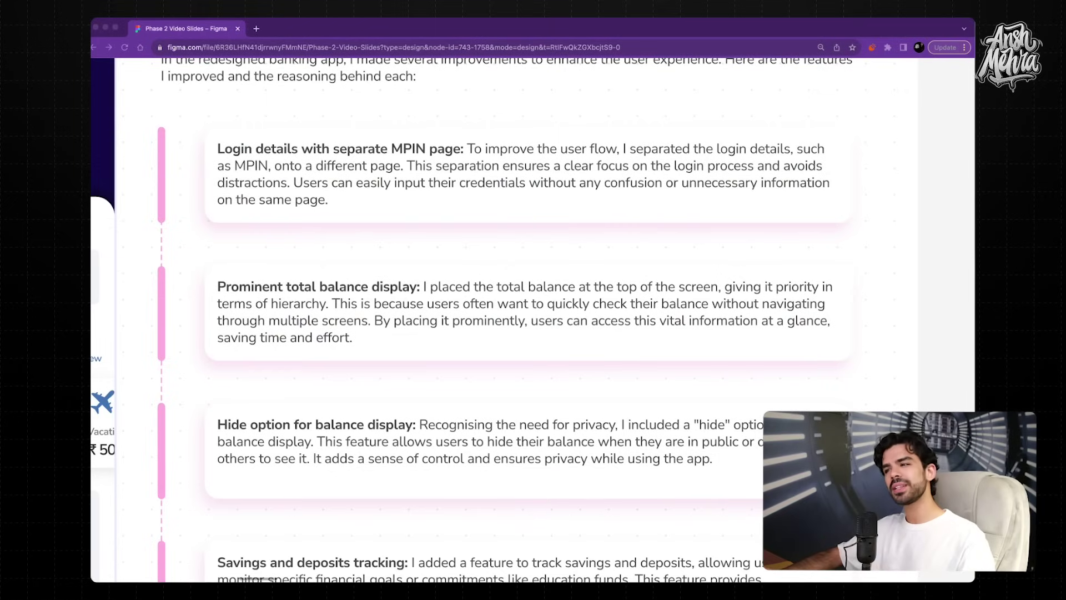
ctrl+scroll(549, 329, down, 3)
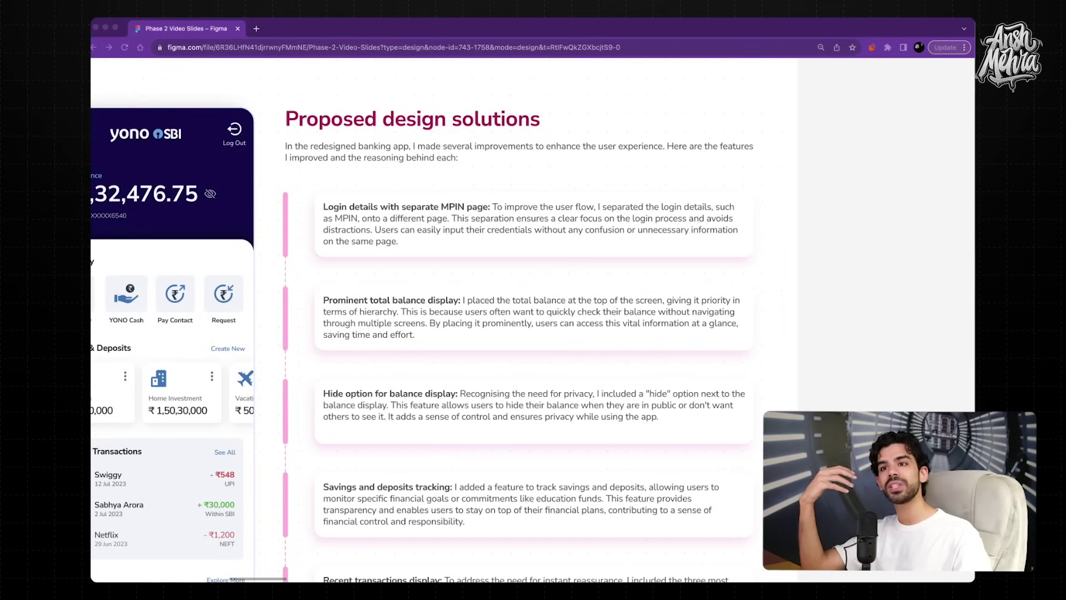
scroll(532, 320, down, 3)
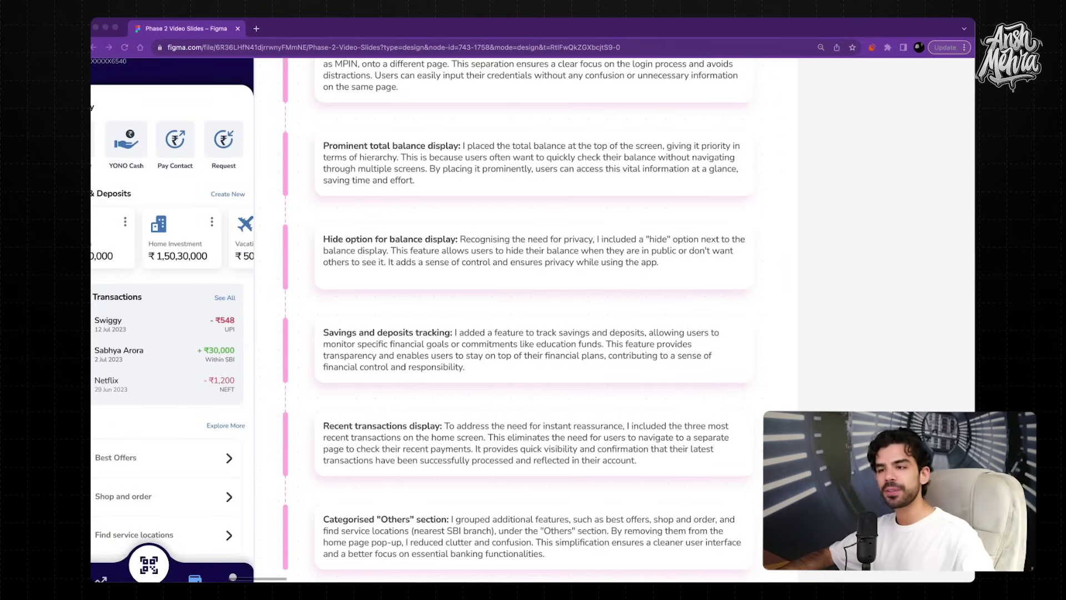
scroll(585, 456, down, 3)
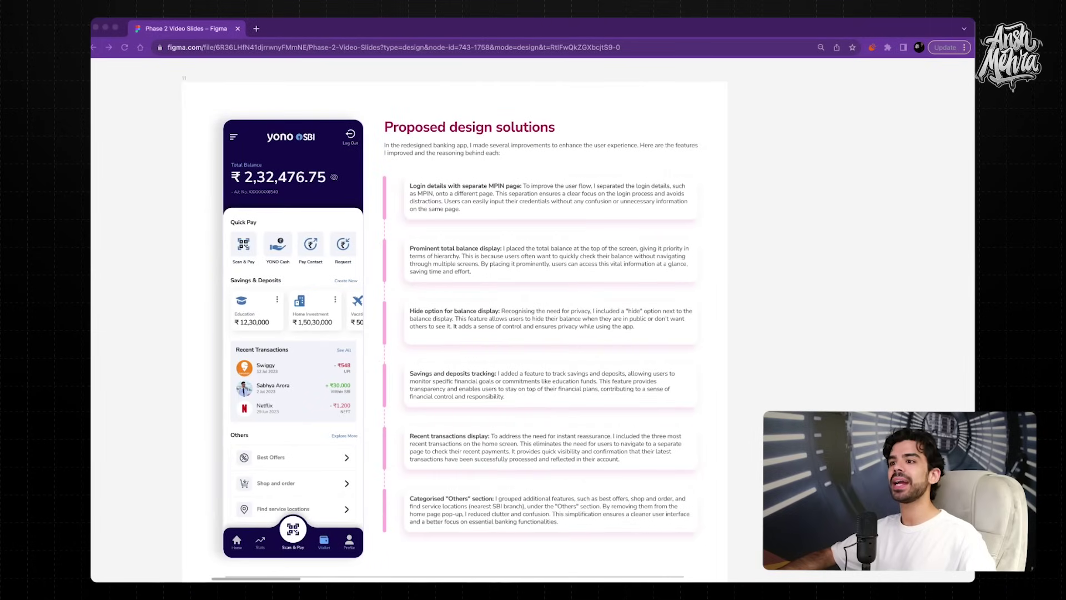
click(488, 327)
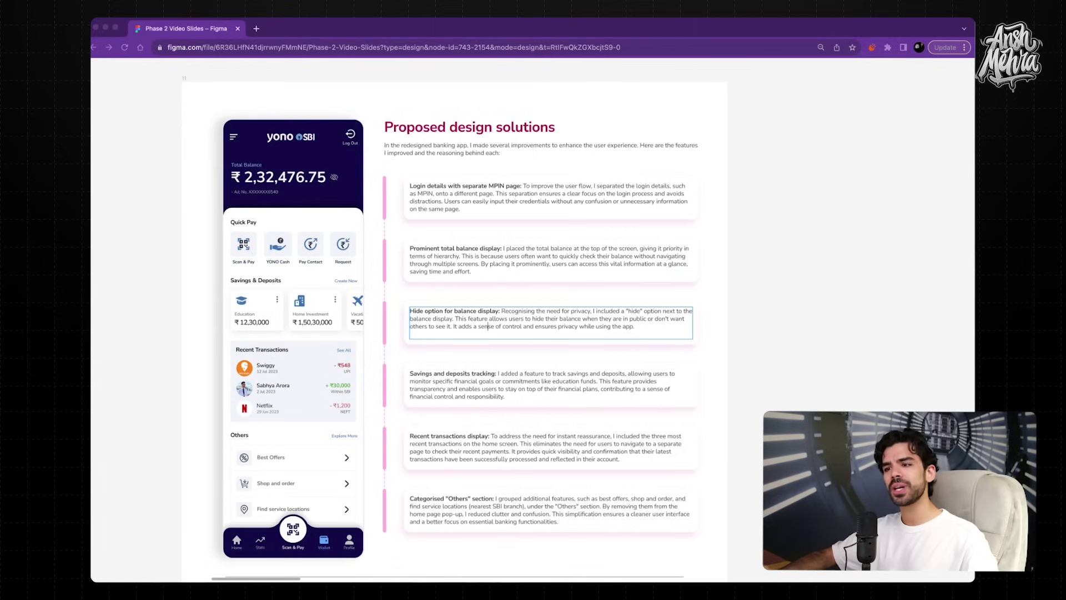
scroll(462, 530, up, 5)
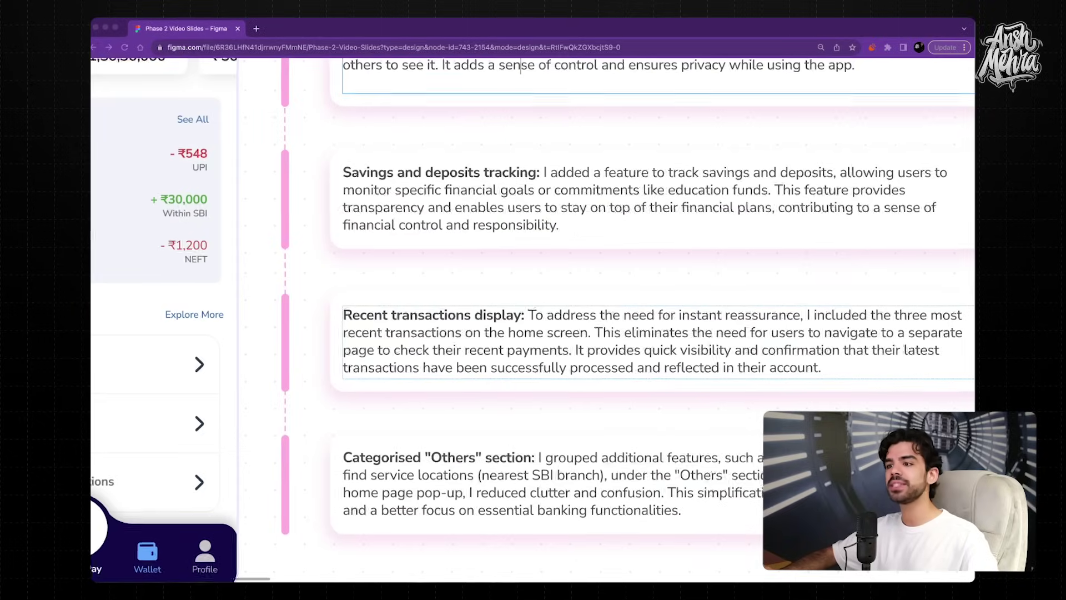
scroll(470, 462, down, 5)
scroll(457, 407, up, 5)
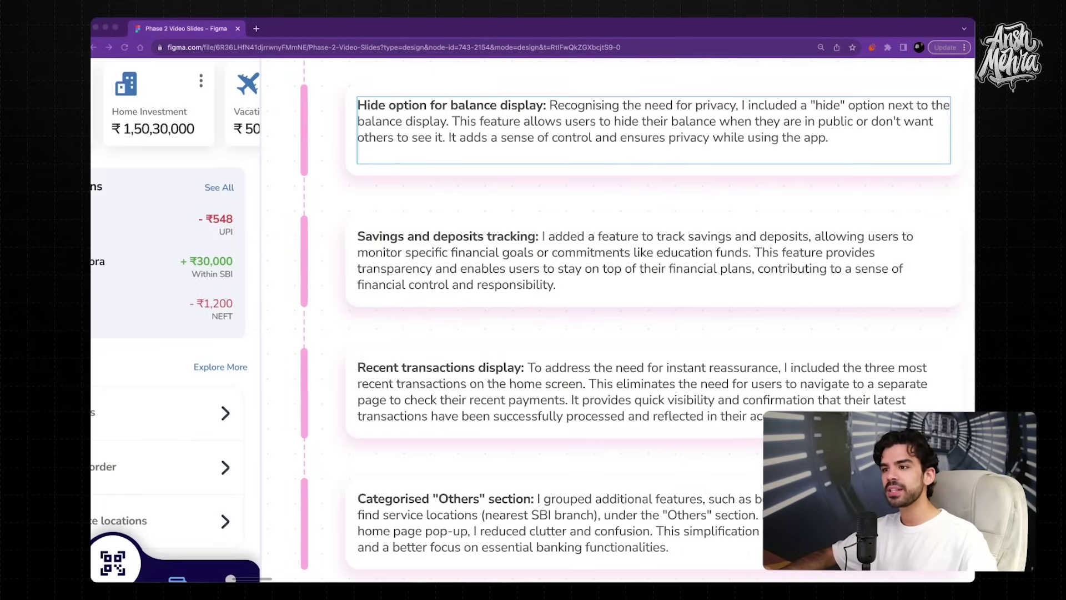
scroll(458, 406, down, 4)
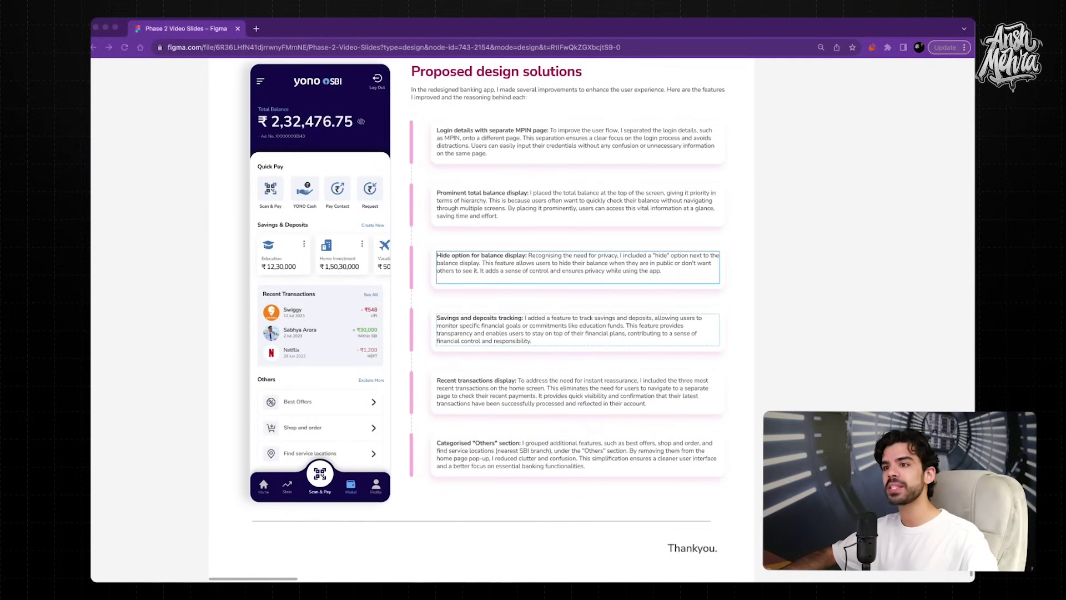
scroll(464, 257, up, 3)
scroll(464, 258, down, 4)
scroll(465, 257, up, 6)
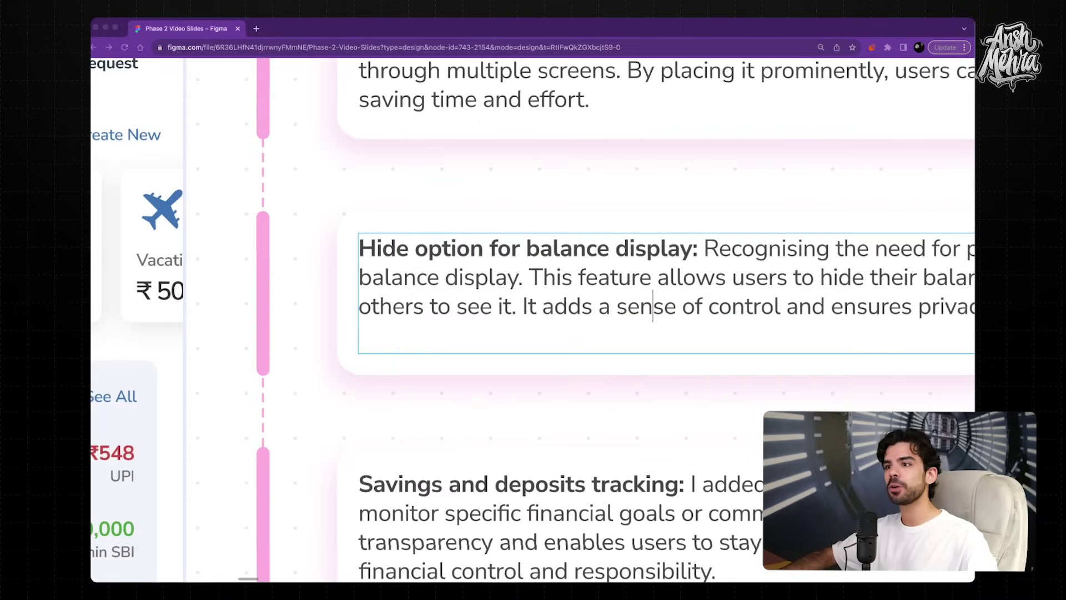
scroll(514, 389, down, 5)
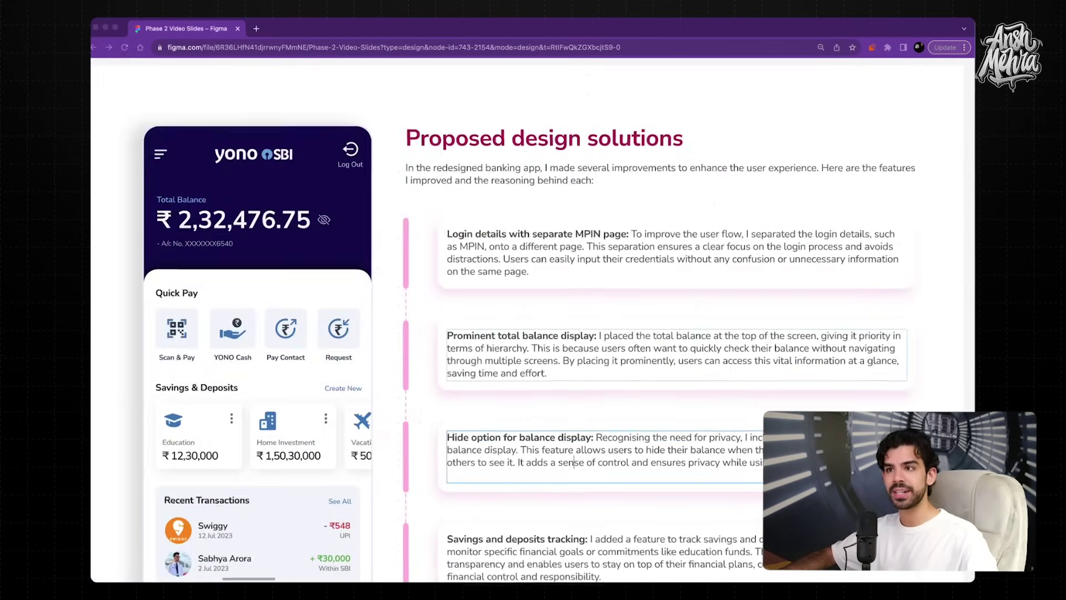
scroll(574, 462, up, 1)
scroll(574, 462, left, 2)
scroll(573, 462, down, 2)
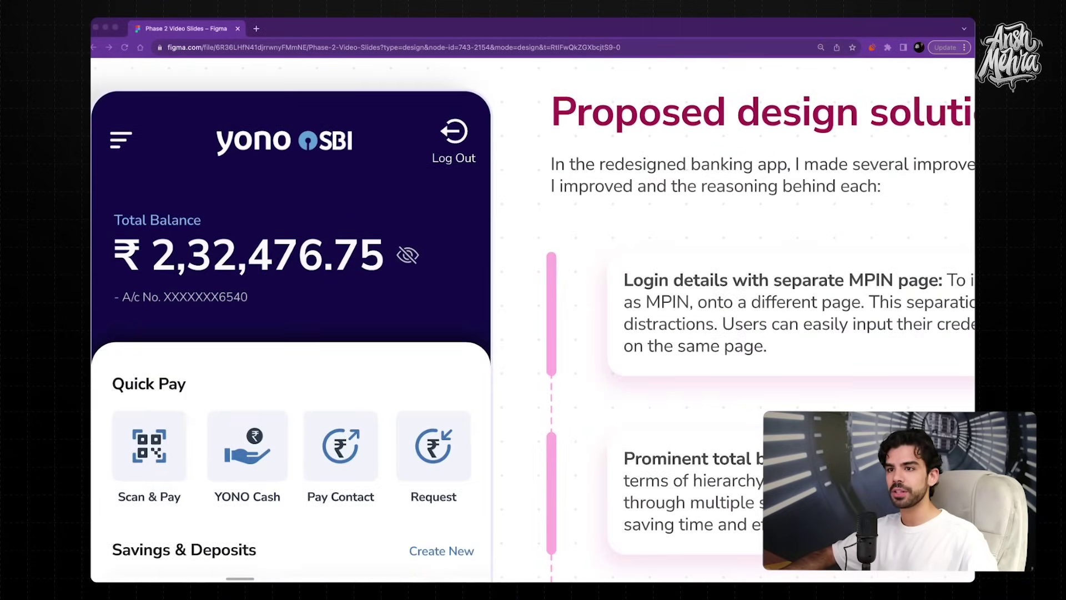
scroll(573, 462, down, 4)
Zoom out and back in on the canvas to bring the presentation slide row into view.
scroll(500, 333, down, 3)
scroll(500, 333, down, 3)
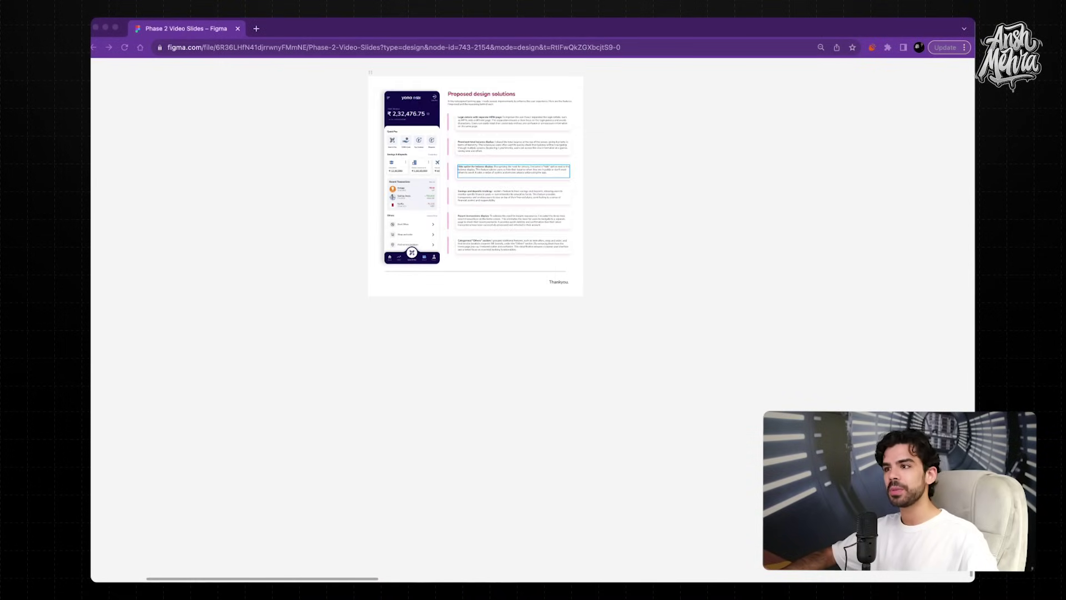
scroll(500, 333, up, 3)
scroll(499, 333, up, 2)
scroll(500, 334, down, 5)
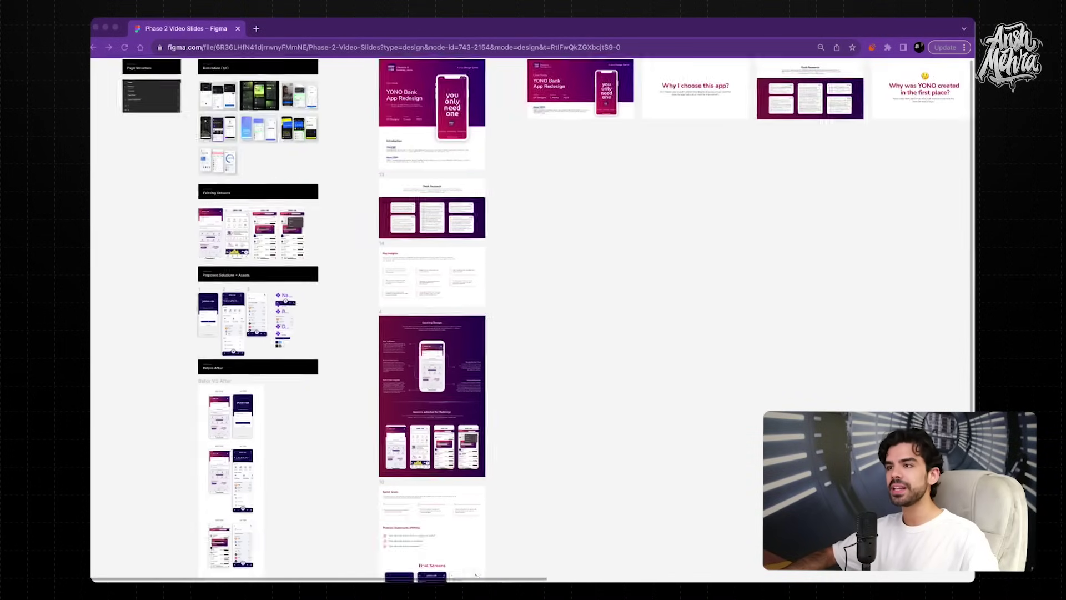
scroll(499, 334, up, 4)
scroll(499, 334, right, 1)
scroll(533, 333, right, 2)
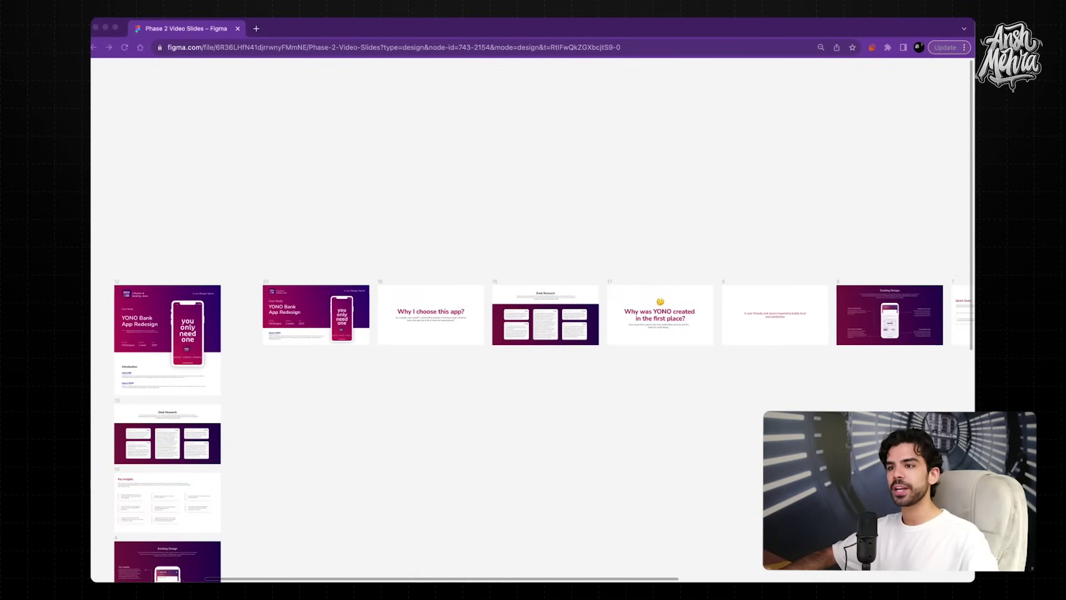
scroll(289, 304, up, 5)
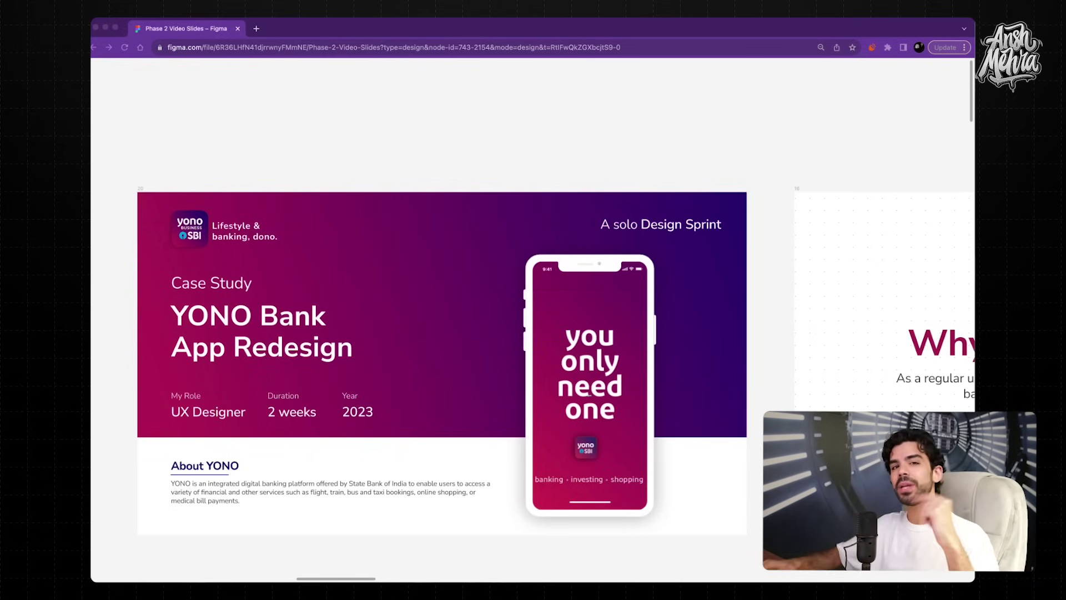
Scroll horizontally through the slide row to the final Thankyou. slide.
scroll(555, 300, down, 5)
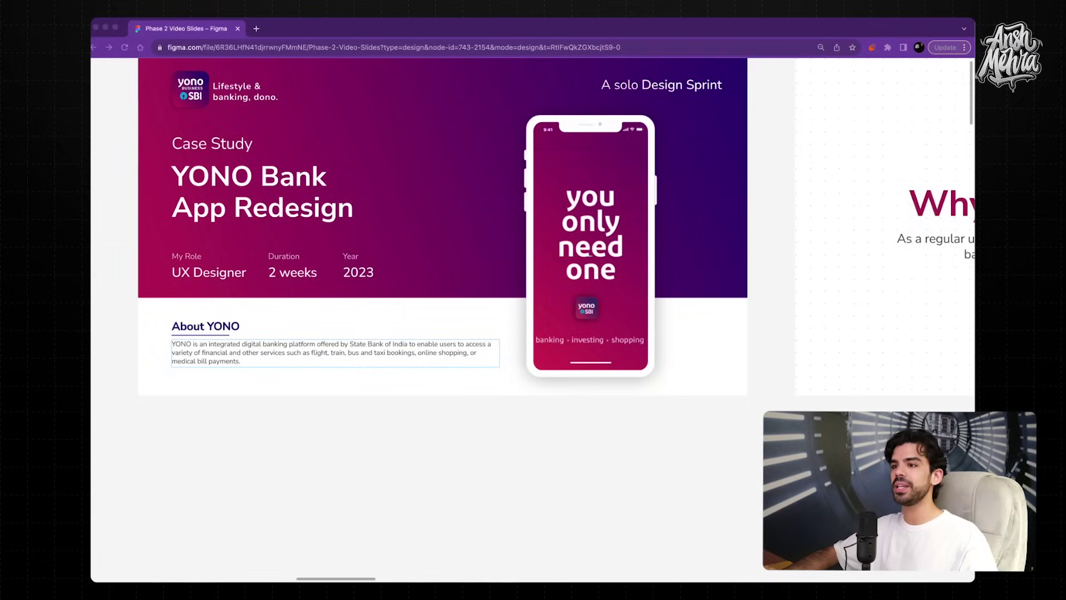
scroll(556, 300, up, 4)
scroll(533, 319, down, 5)
scroll(533, 320, right, 5)
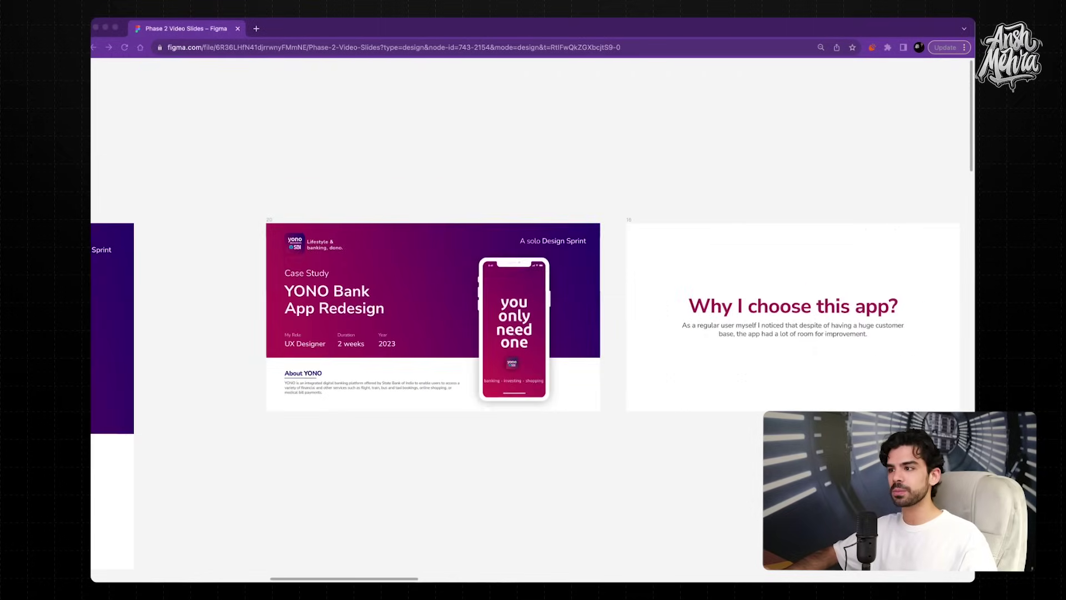
scroll(533, 310, right, 15)
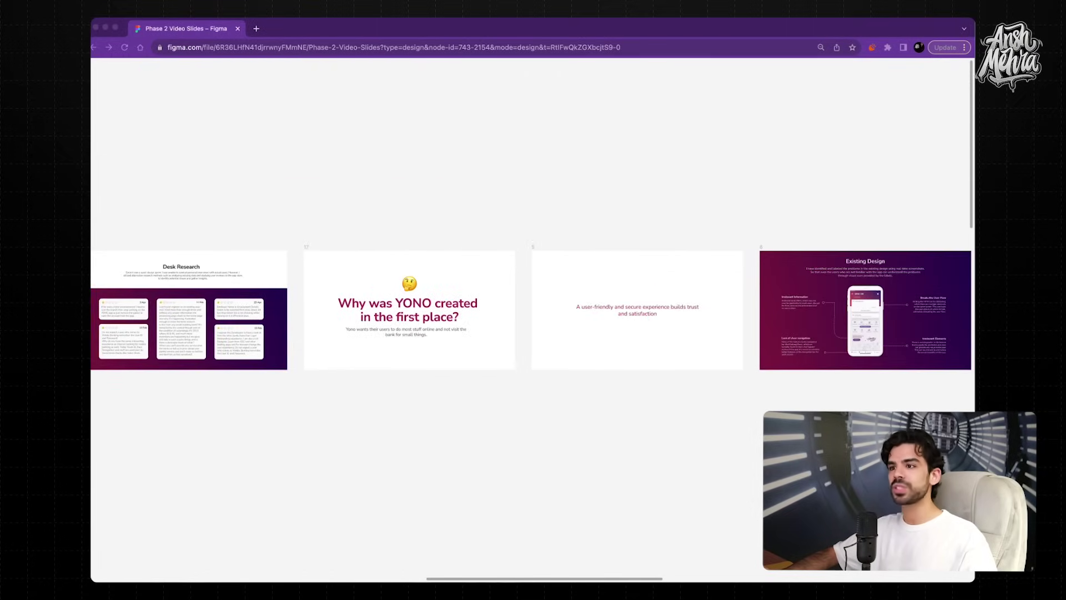
scroll(534, 310, right, 3)
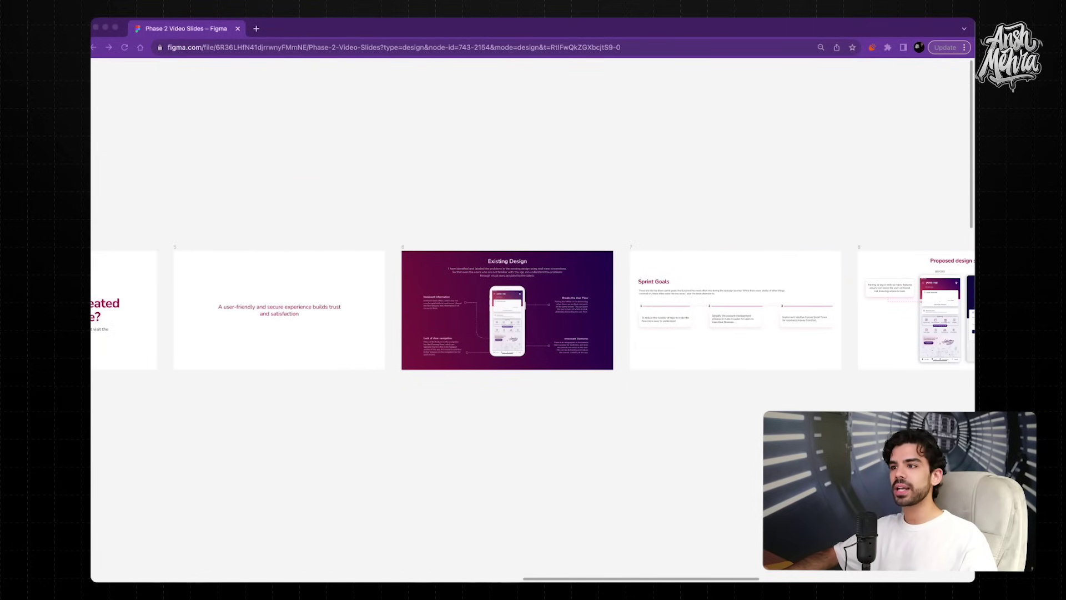
scroll(533, 310, right, 15)
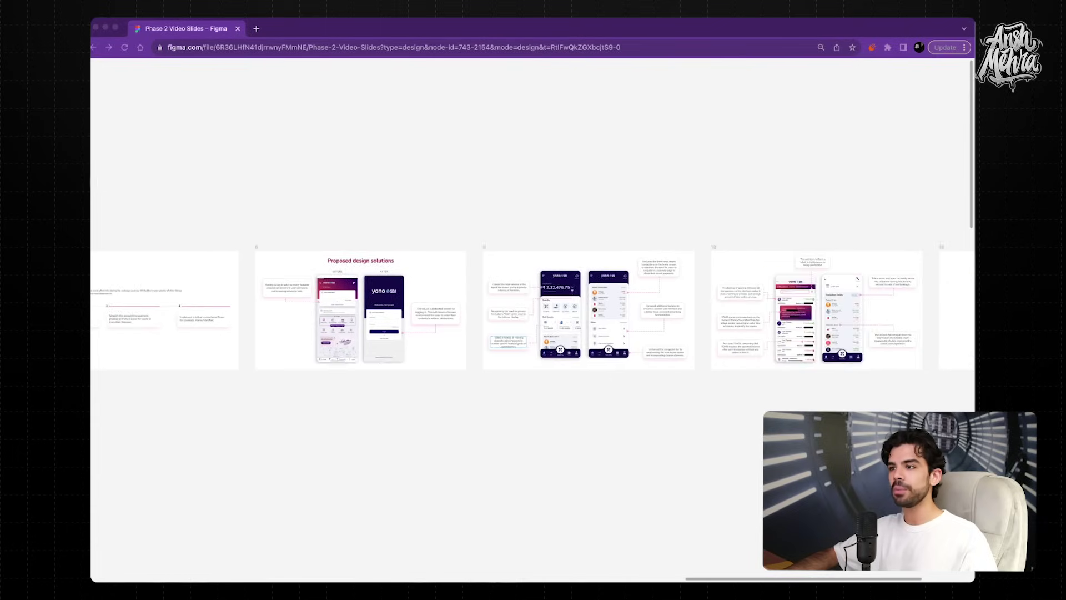
scroll(533, 310, right, 15)
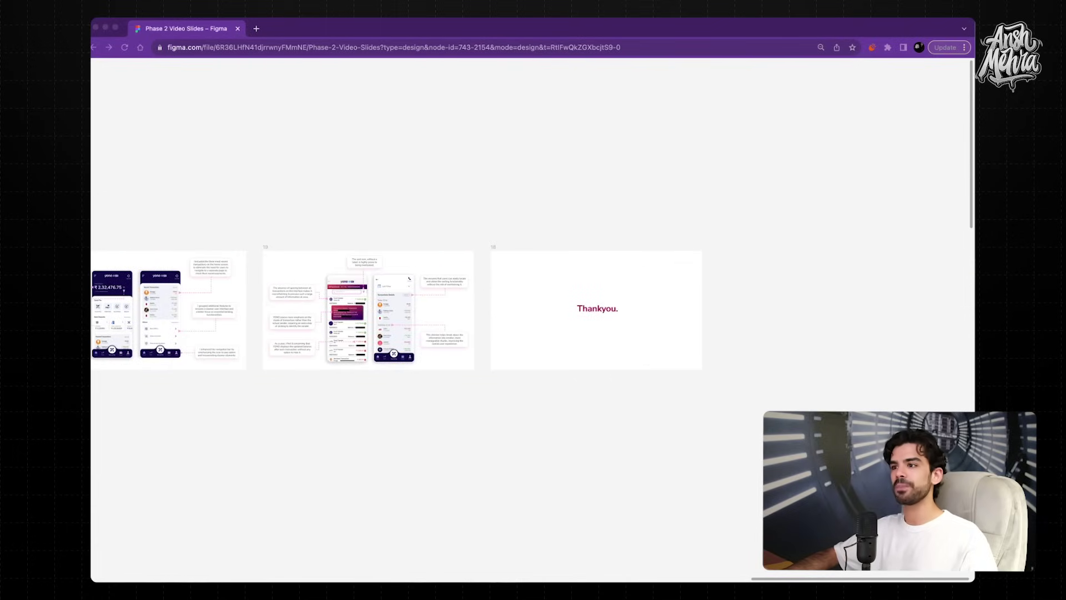
scroll(533, 310, down, 10)
Scroll down the case study column past Existing Design to the Final Screens login, home and transaction mockups.
scroll(508, 344, up, 10)
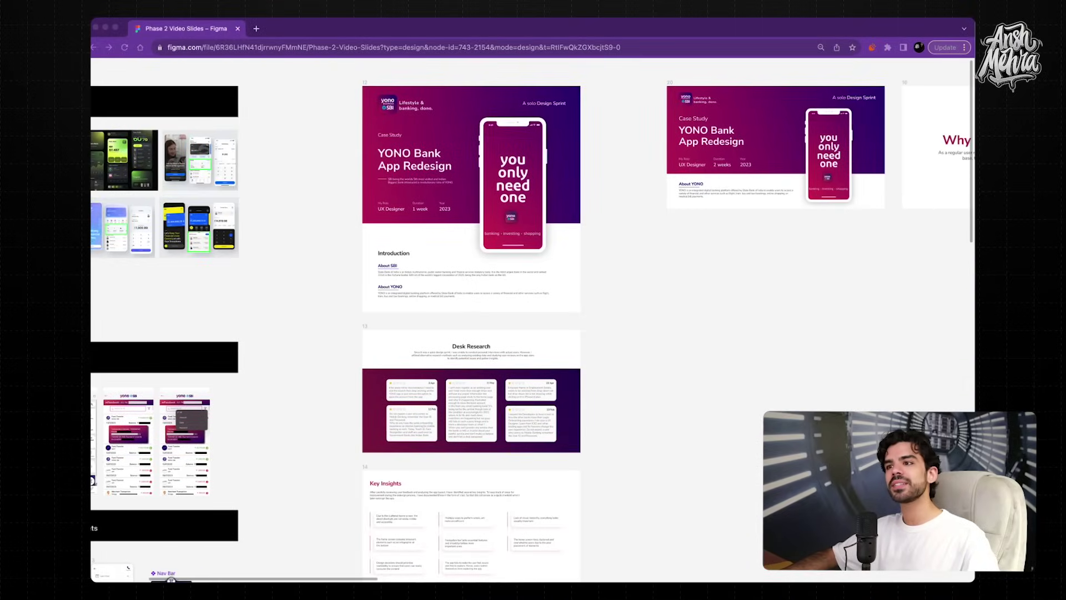
scroll(508, 344, down, 5)
scroll(471, 333, down, 5)
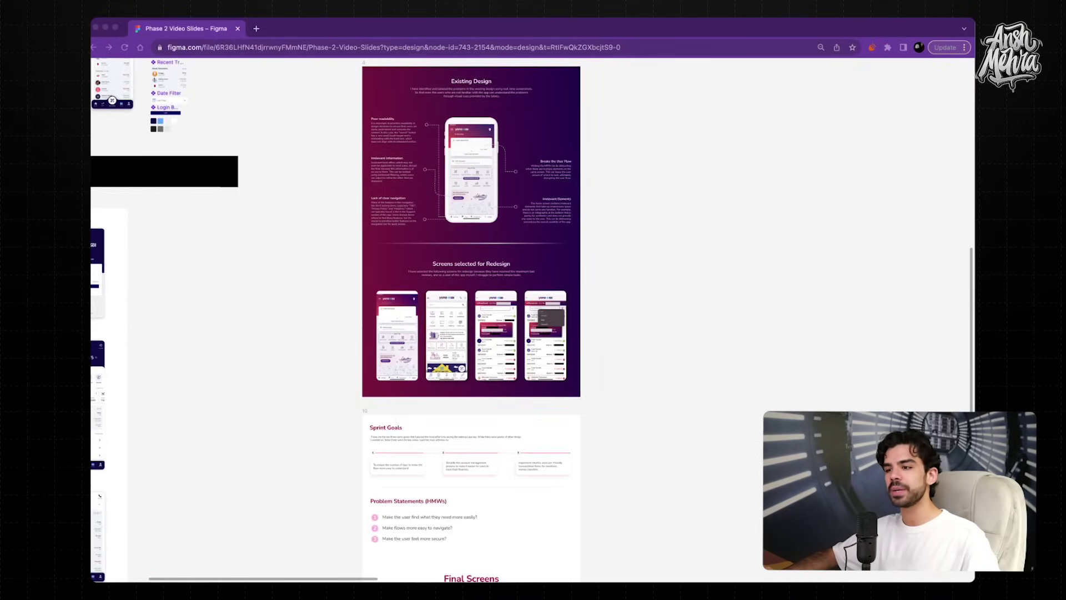
scroll(471, 333, down, 5)
scroll(470, 311, up, 5)
scroll(481, 435, up, 5)
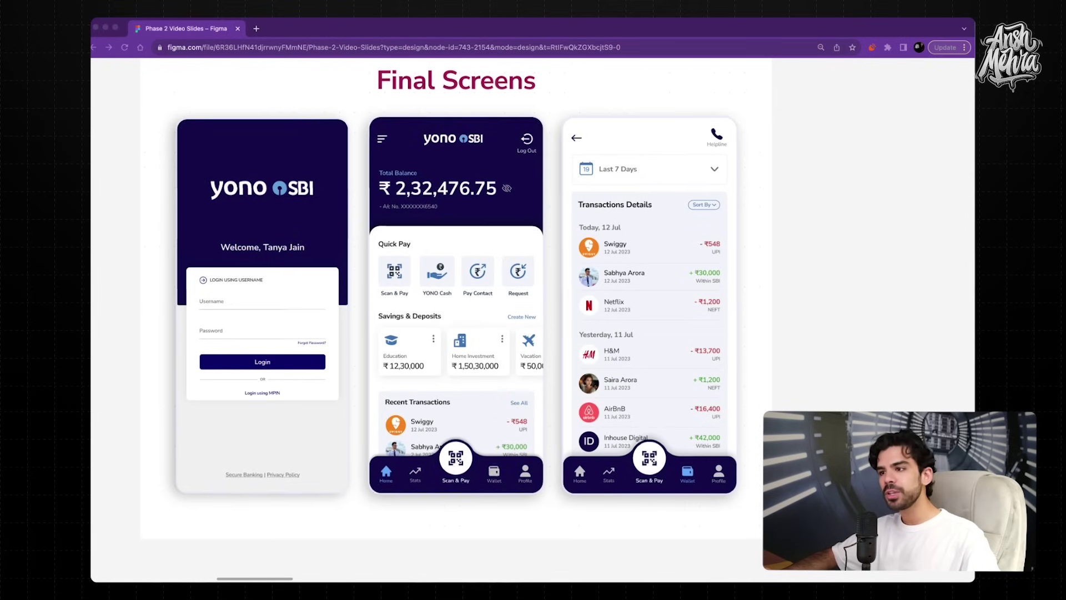